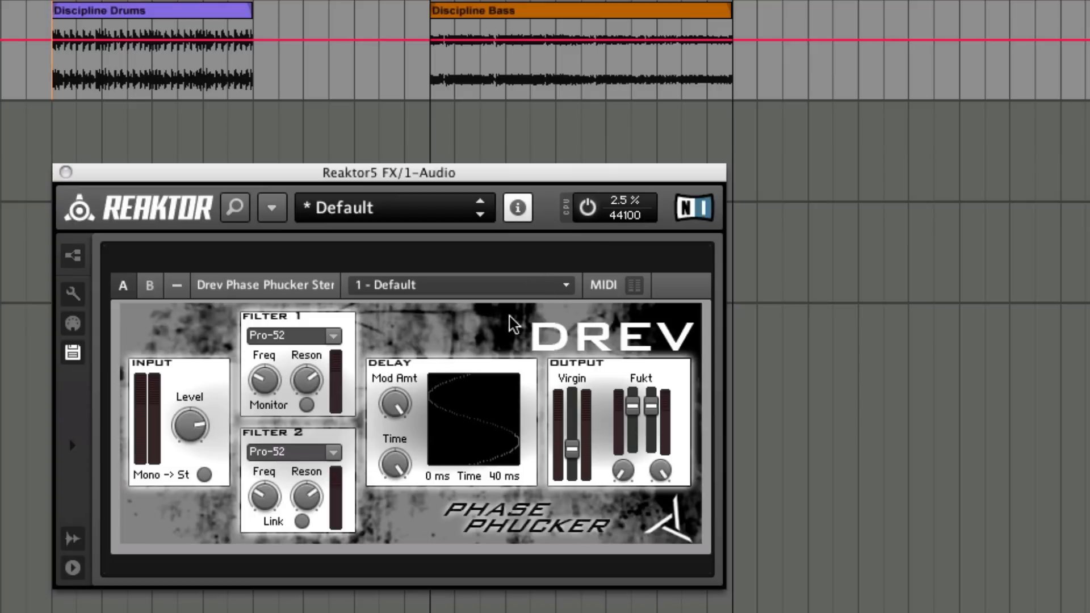
Step: Examine the signal-flow sketch in the image viewer, return to the Reaktor window and show the Phase Phucker's B view
key(super+Tab)
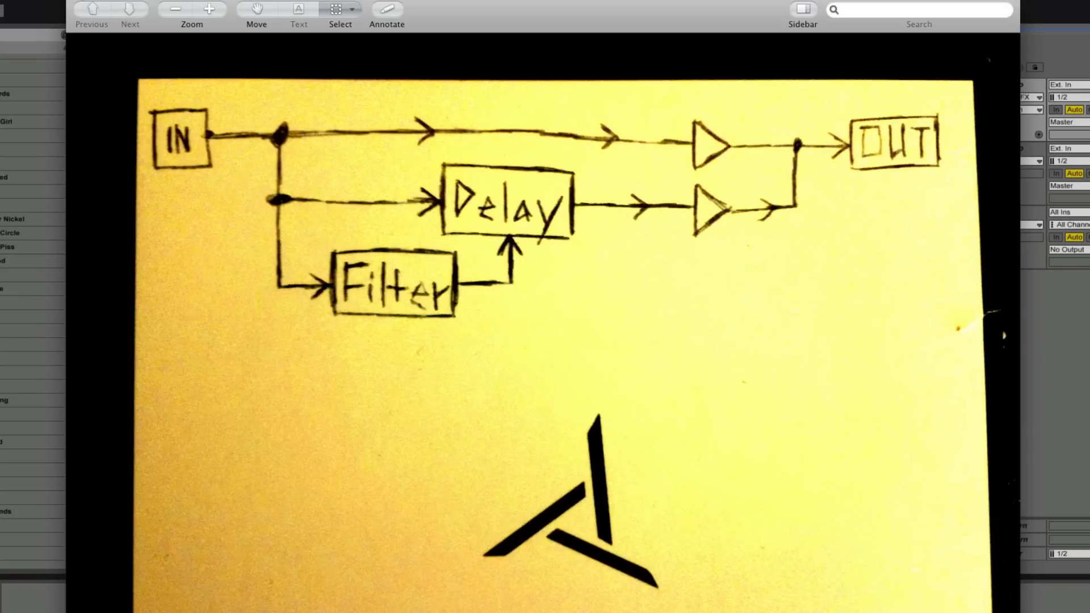
key(super+Tab)
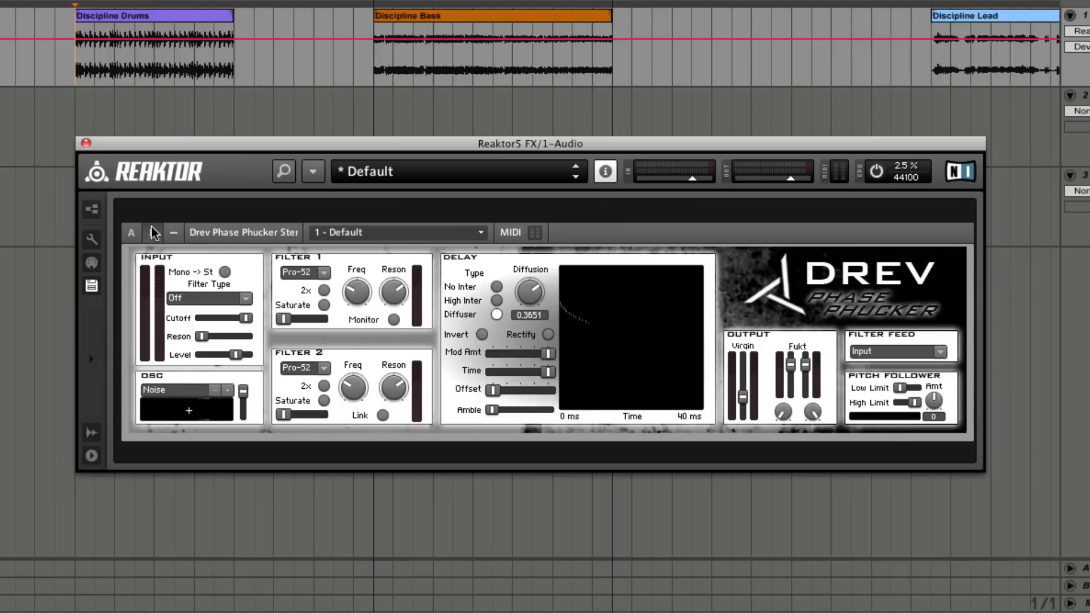
click(152, 232)
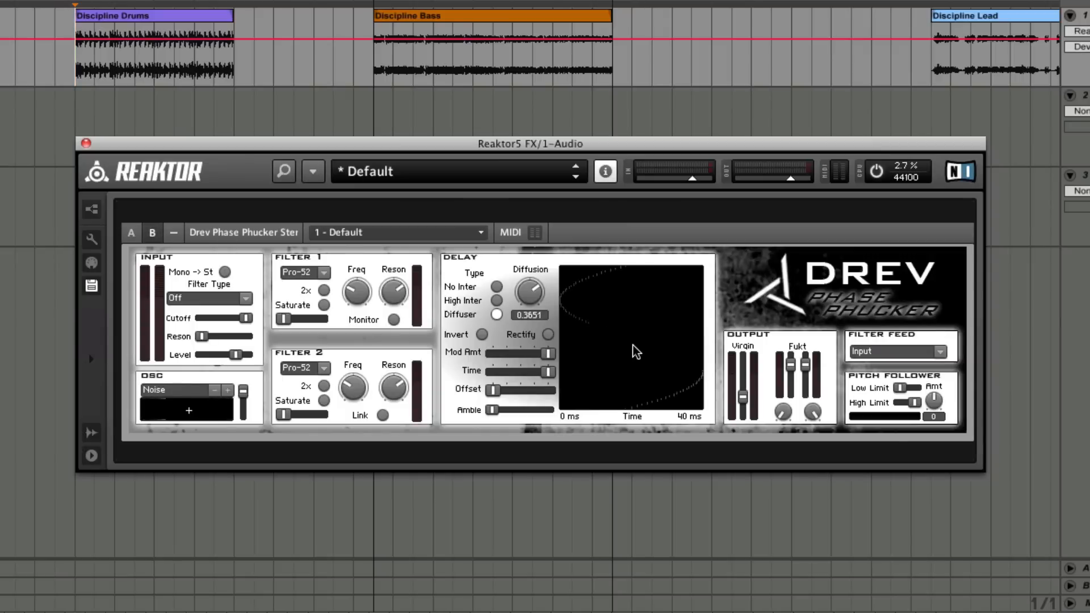
mouse_move(687, 338)
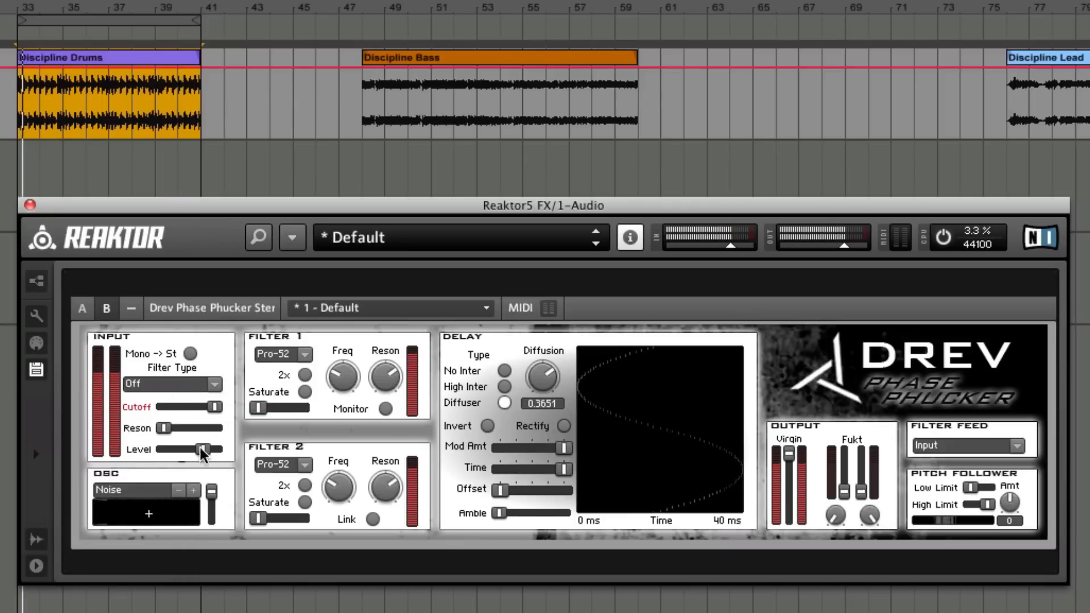
Step: Try the Pro-52 input filter with a lower cutoff and higher resonance, and turn the input filter off
click(213, 384)
click(145, 472)
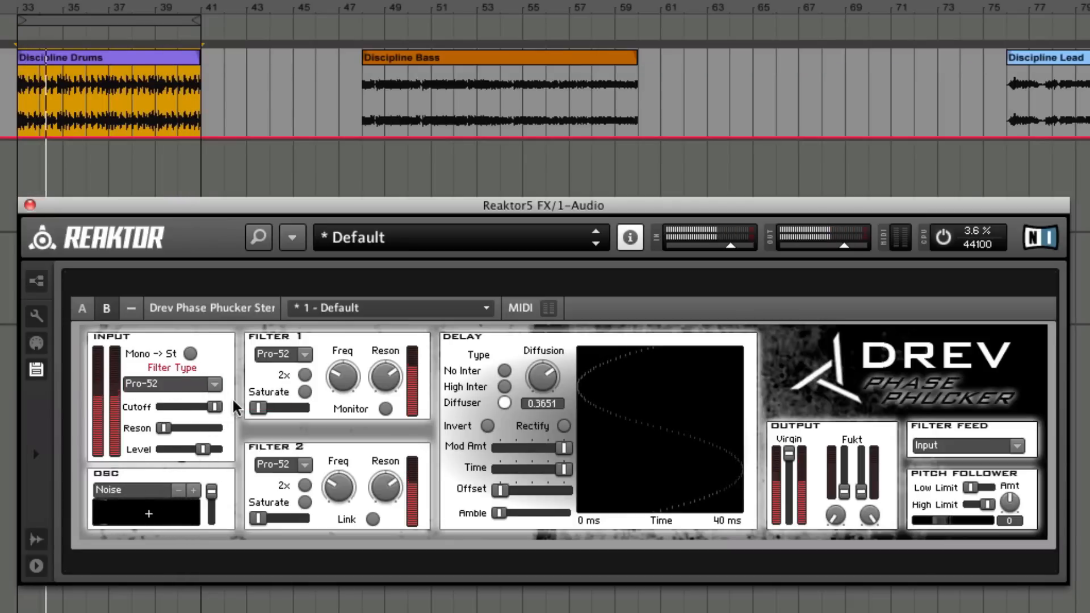
drag(196, 403, 203, 404)
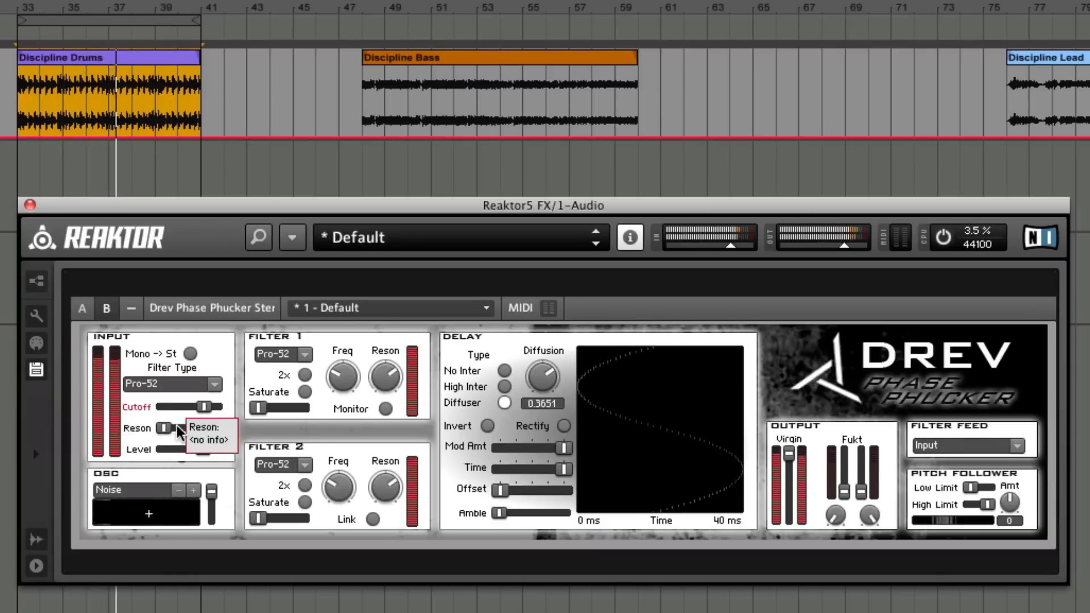
mouse_move(176, 426)
mouse_down()
mouse_move(219, 424)
mouse_move(171, 407)
mouse_up()
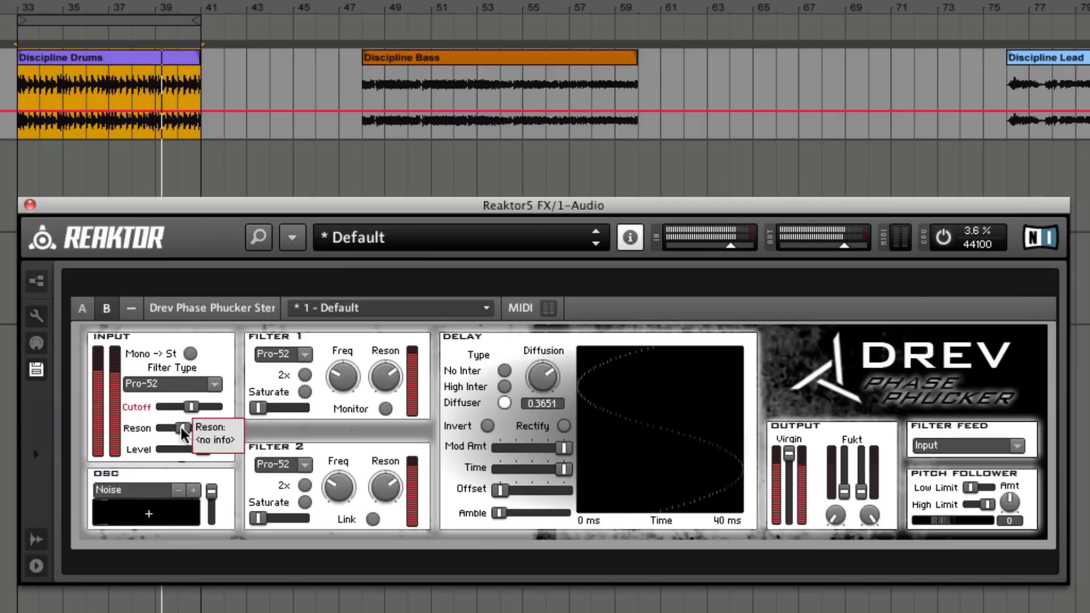
click(182, 383)
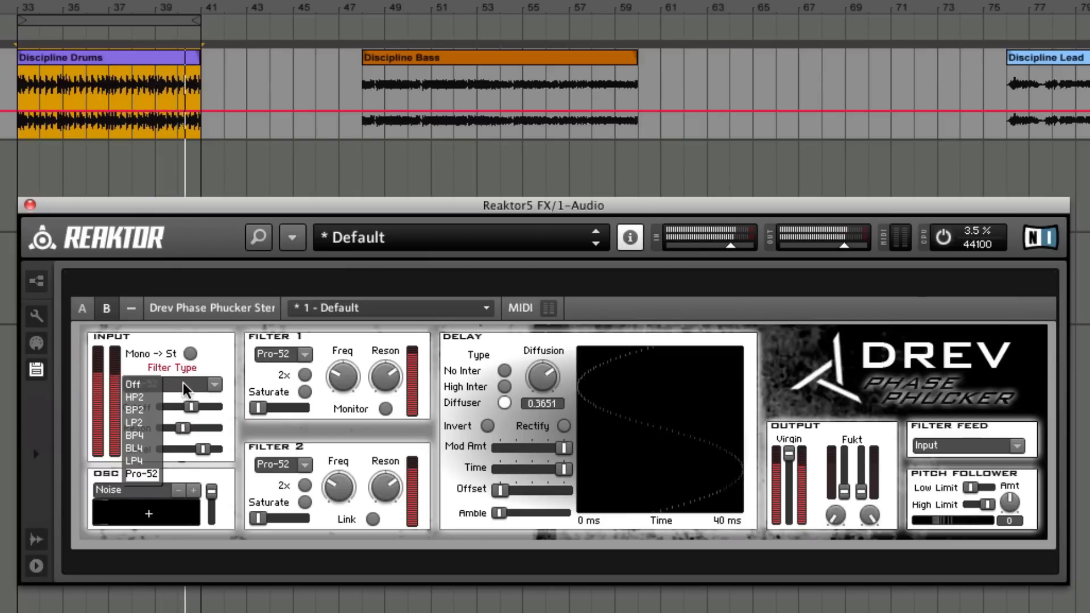
click(134, 384)
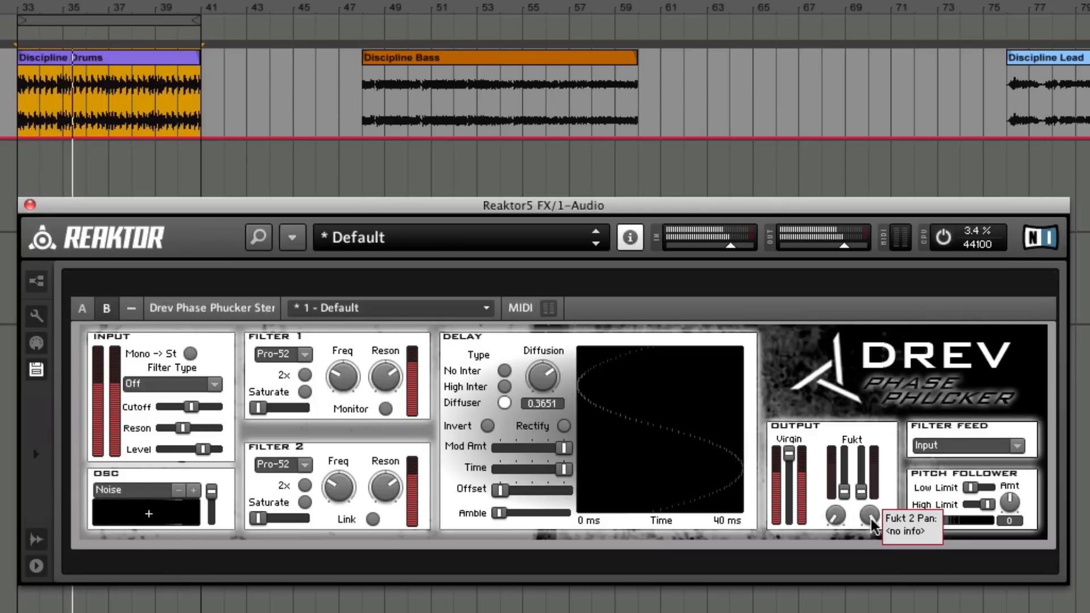
Step: Raise both Fukt output levels near maximum and lower the Virgin output level to minimum
drag(844, 493, 844, 466)
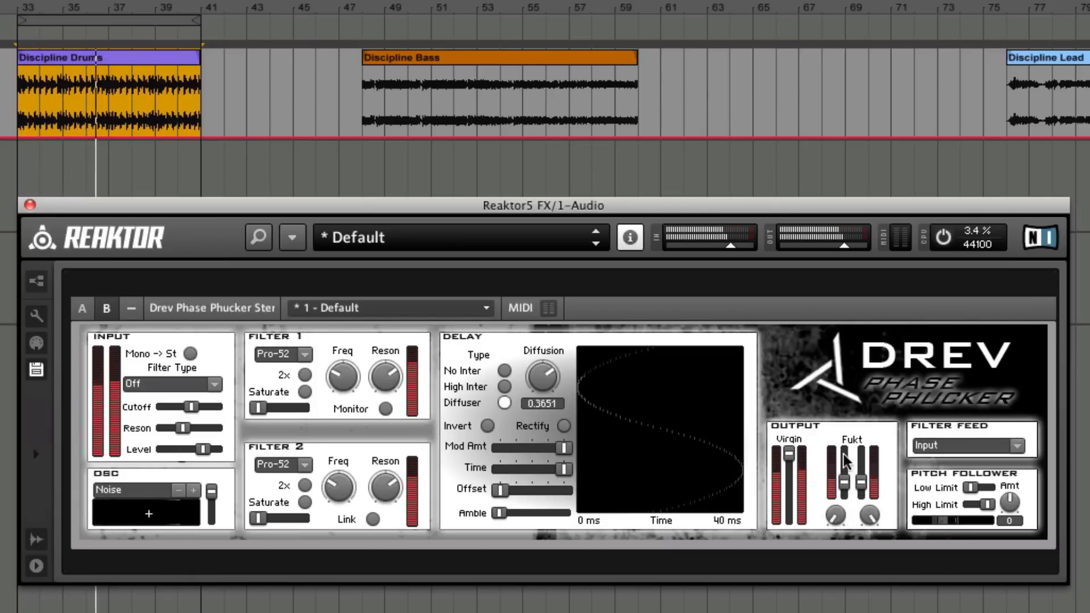
drag(846, 402, 846, 379)
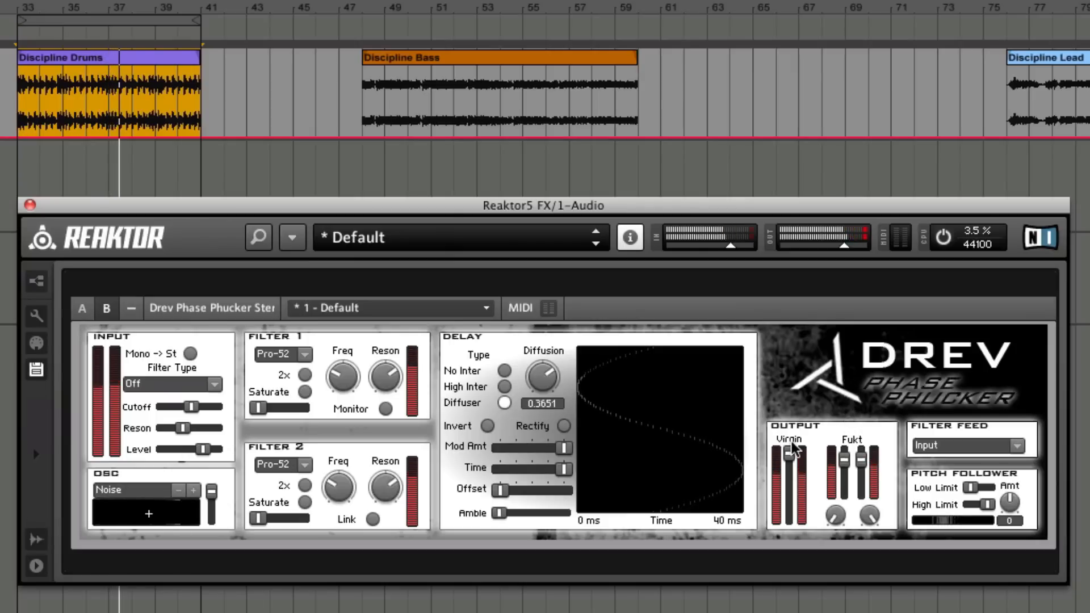
drag(790, 454, 792, 610)
drag(845, 461, 845, 410)
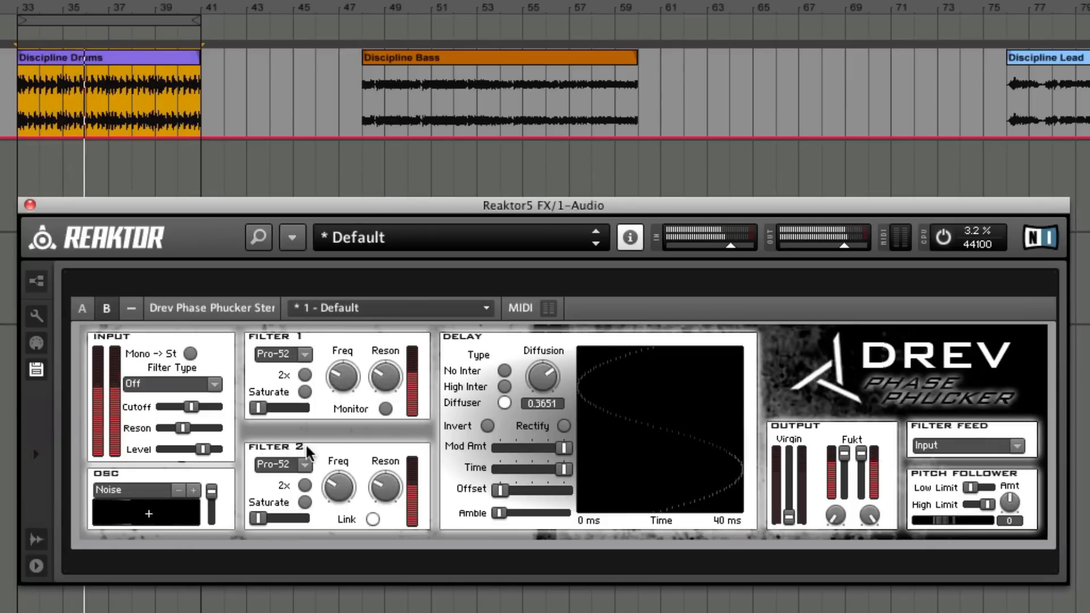
Step: Toggle Filter 2's Link switch to compare, leaving the filters linked
click(371, 520)
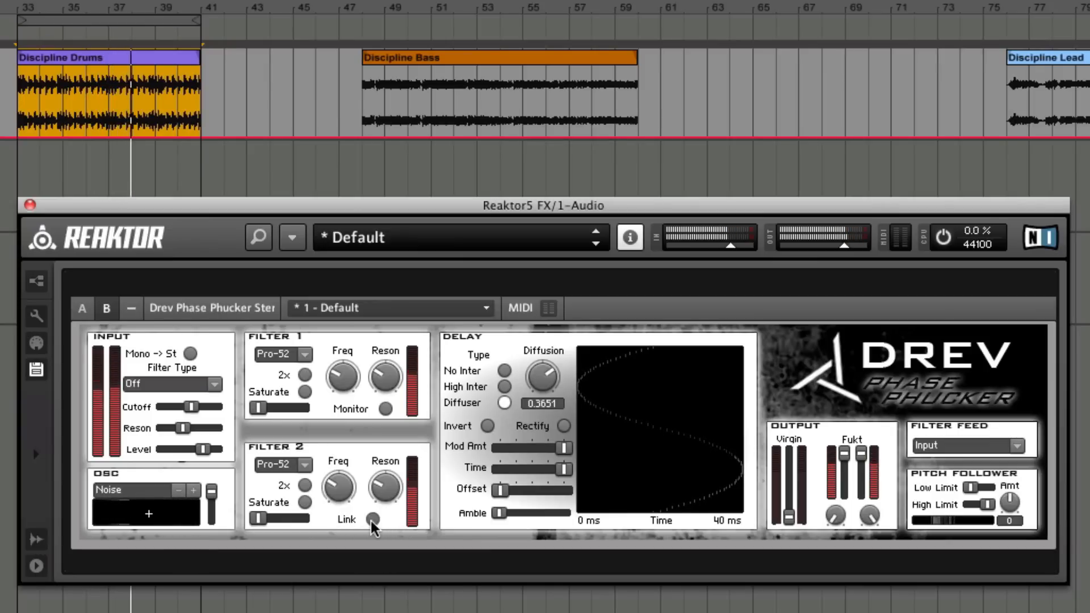
click(370, 520)
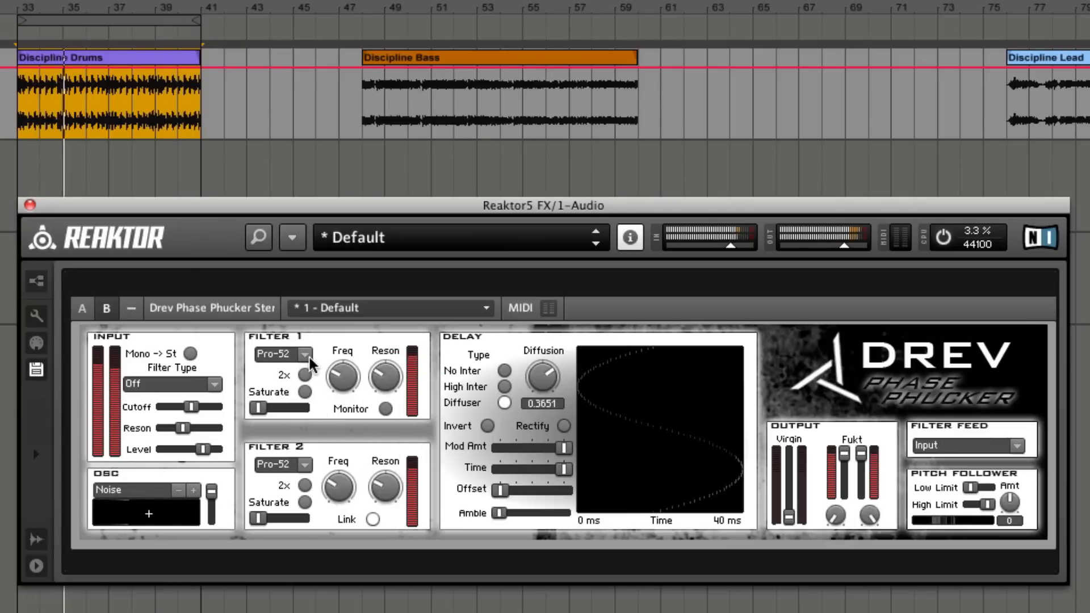
Step: Audition the HP2 and BP2 types in Filter 1
click(288, 355)
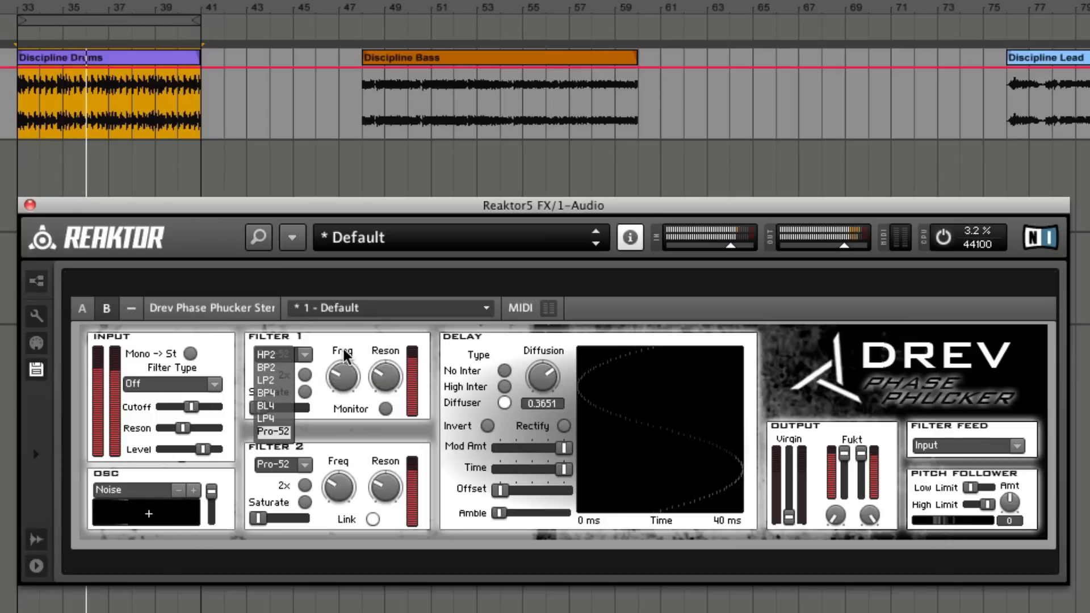
click(268, 353)
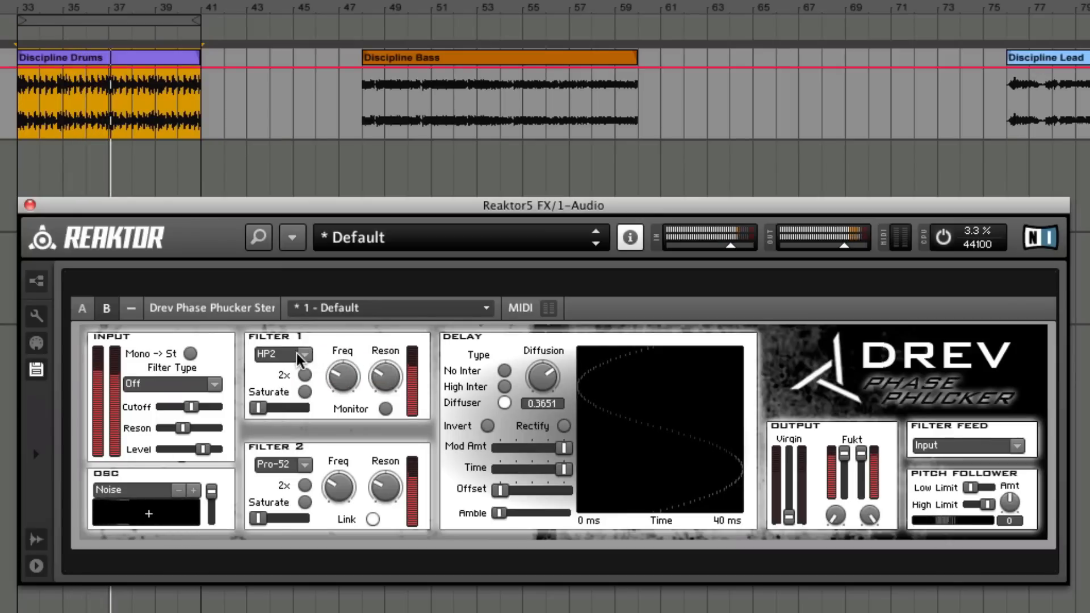
click(303, 355)
click(278, 368)
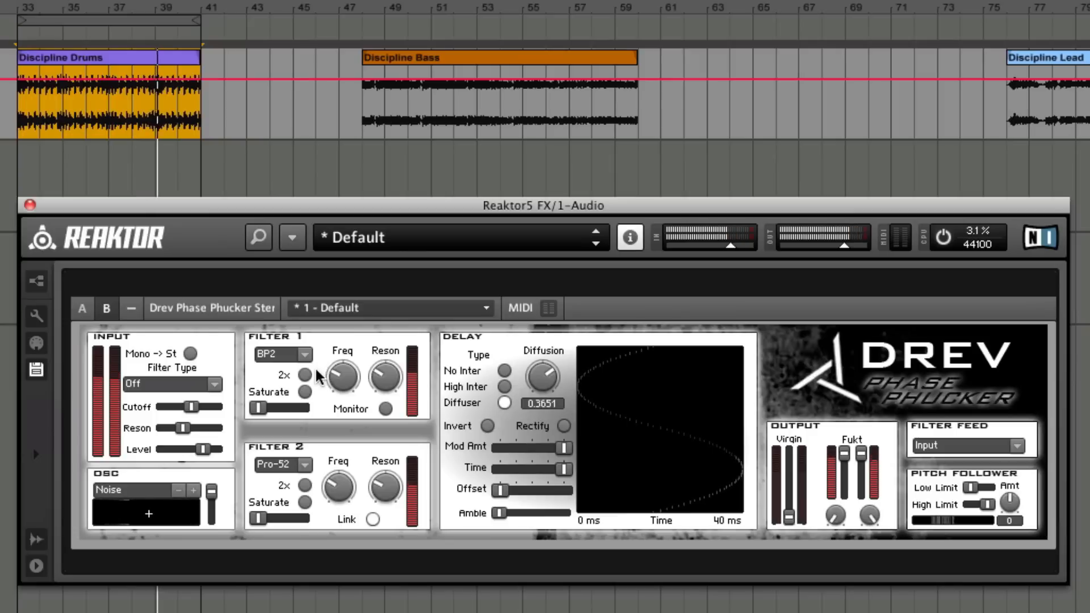
Step: Enable 2x and Saturate on Filter 1 with a medium saturation amount, and set its type to Pro-52
click(304, 374)
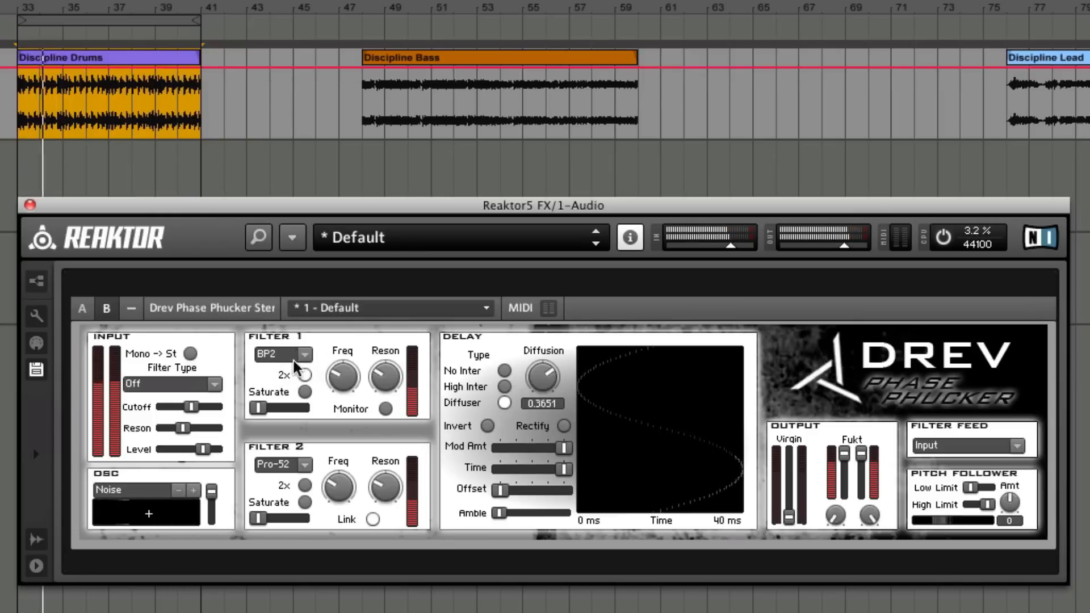
click(304, 392)
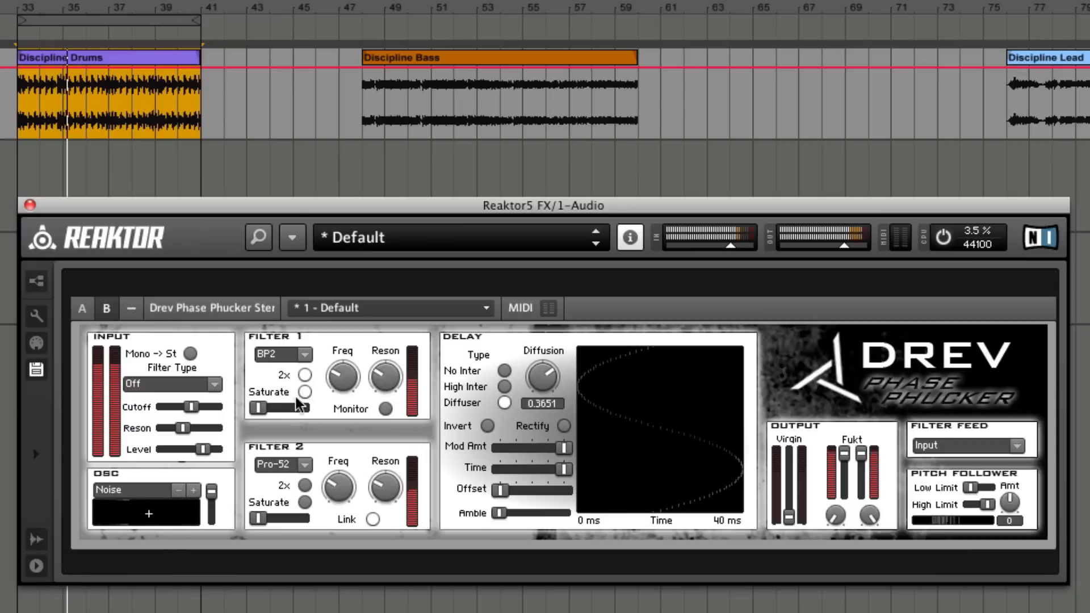
drag(257, 406, 318, 403)
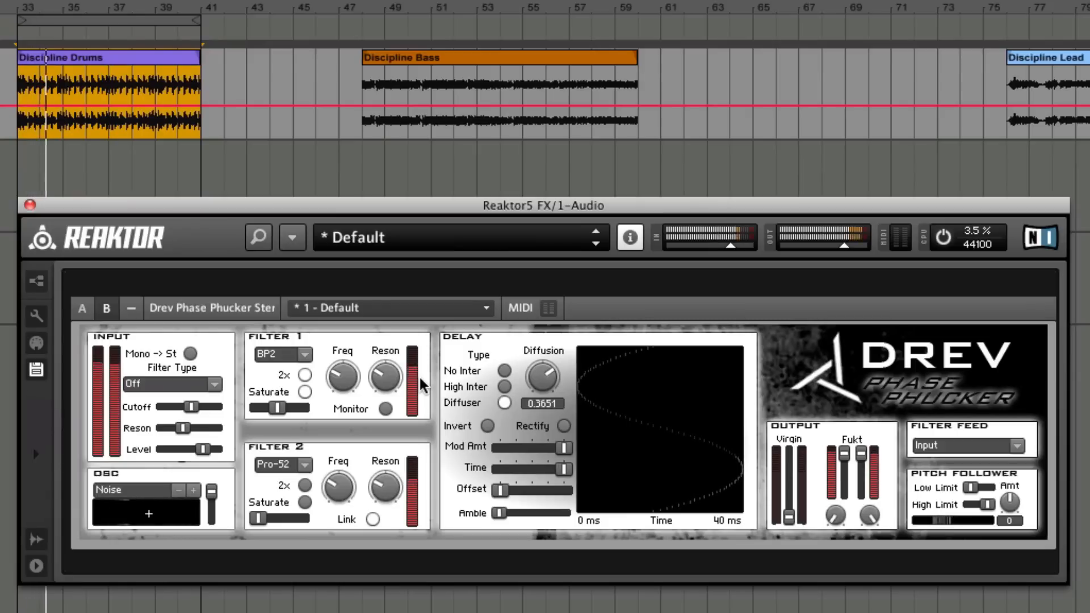
click(290, 353)
click(284, 428)
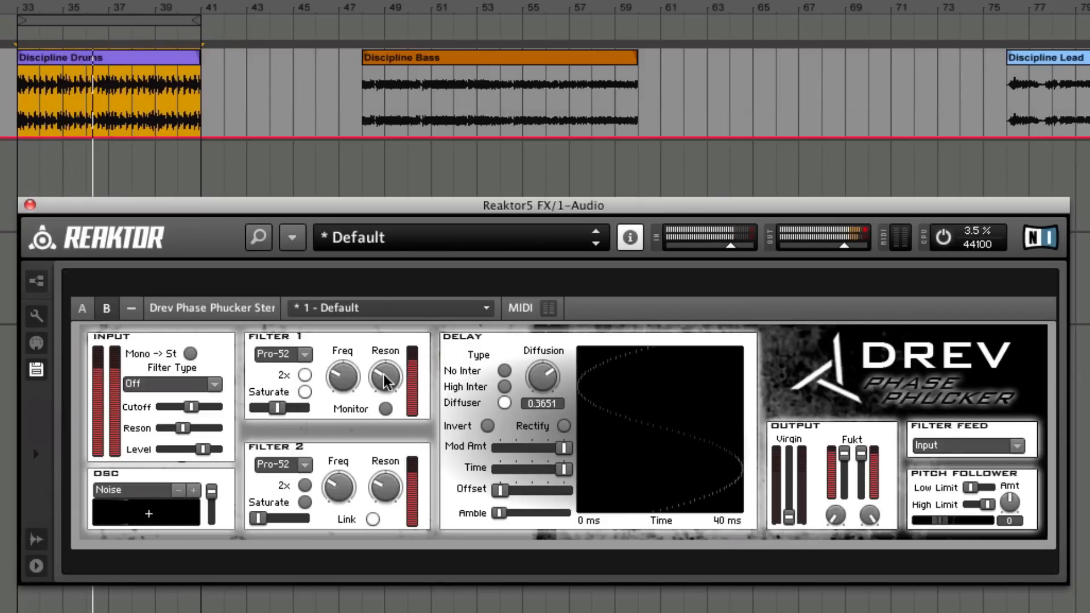
Step: Set Filter 1's frequency to about the middle and raise its resonance slightly past the middle while monitoring the filtered signal
drag(346, 371, 336, 373)
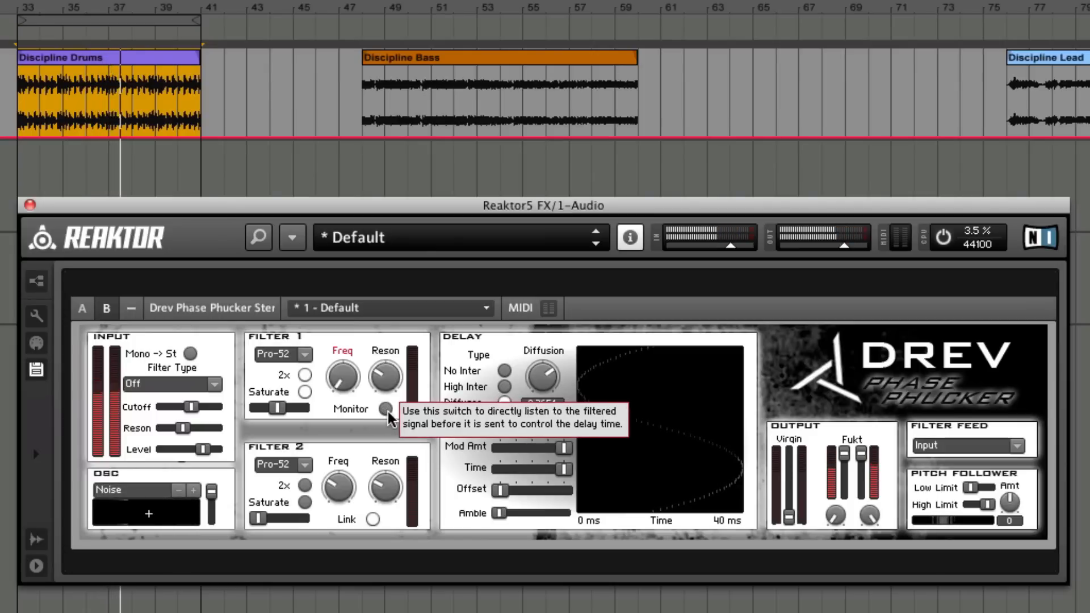
click(386, 410)
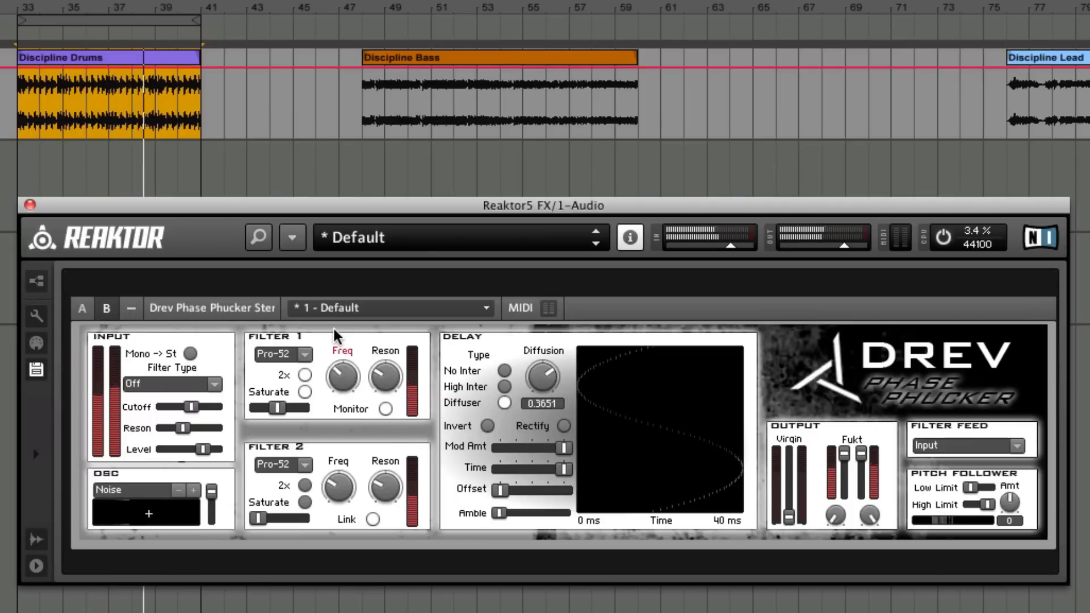
drag(333, 326, 330, 334)
drag(384, 373, 390, 336)
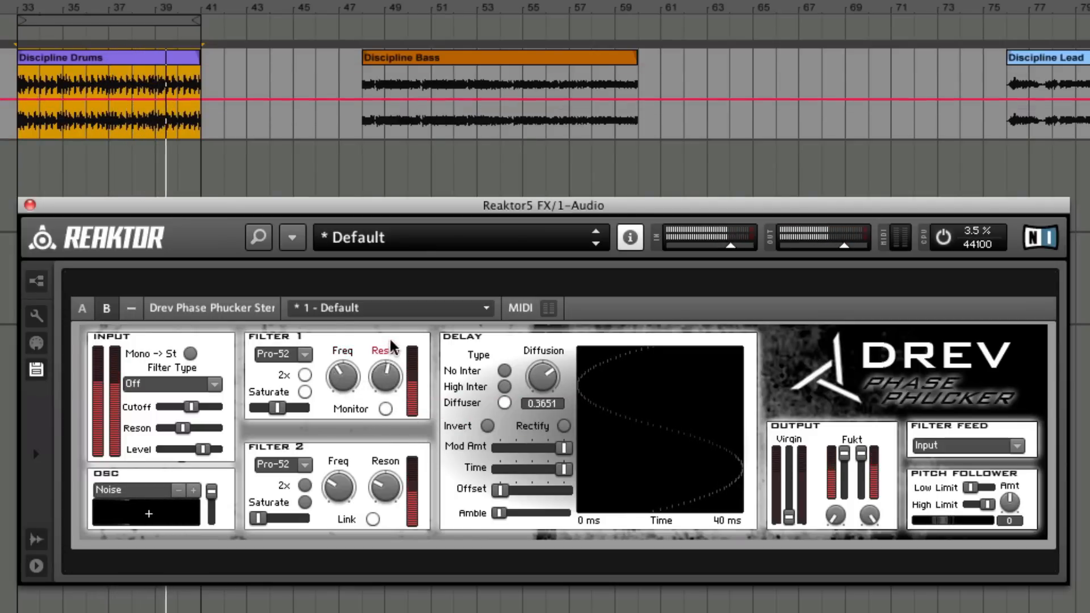
mouse_move(335, 376)
mouse_down()
mouse_move(336, 354)
mouse_move(334, 378)
mouse_up()
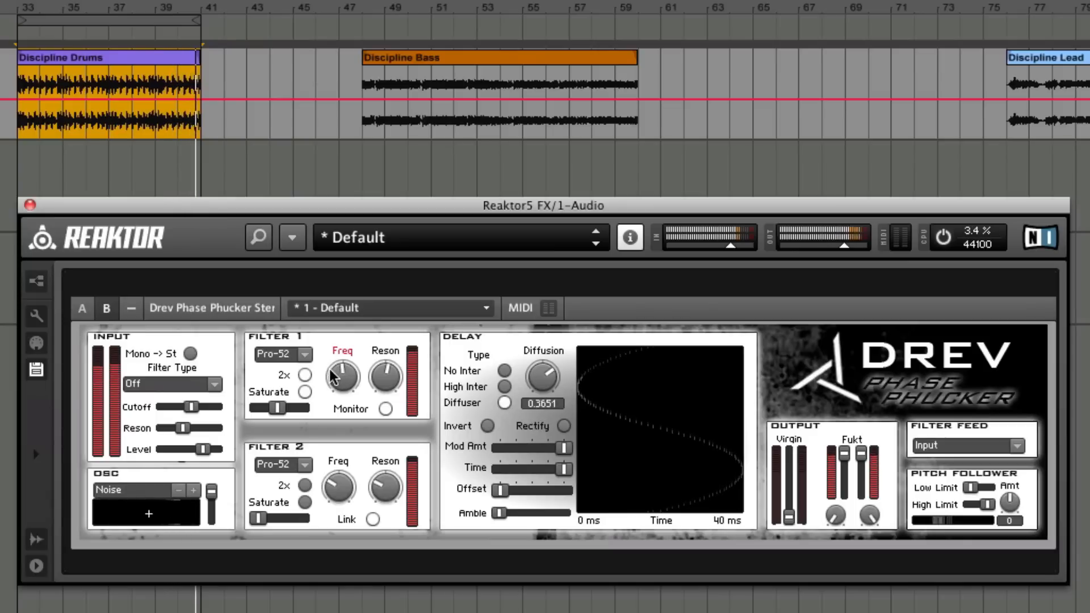
click(383, 407)
Step: Raise Filter 1's saturation amount to maximum and increase its resonance further, checking the filtered signal with Monitor
drag(296, 406, 302, 404)
click(386, 409)
drag(372, 365, 369, 336)
click(385, 408)
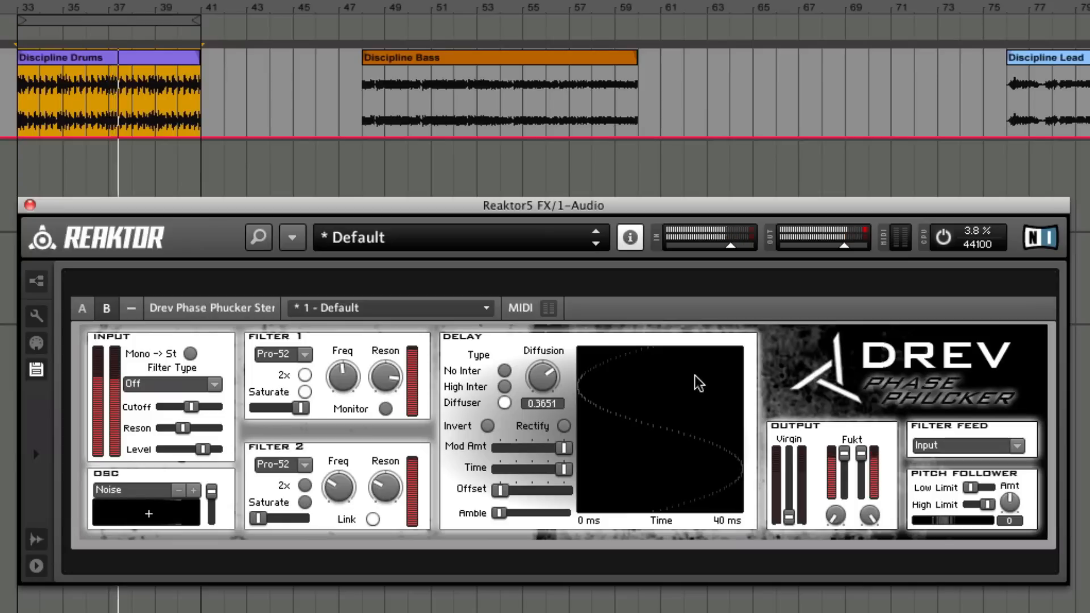
Step: Lower the Diffuser's diffusion to 0.3016, audition High Inter, and set the delay type to No Inter
mouse_move(654, 451)
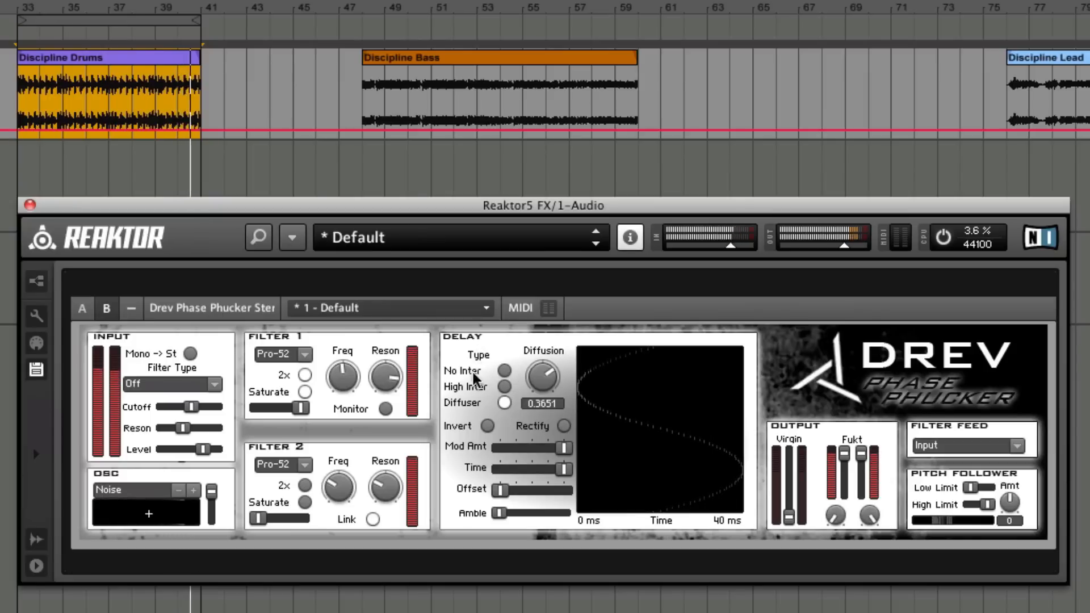
click(504, 405)
mouse_move(544, 377)
mouse_down()
mouse_move(540, 357)
mouse_move(533, 384)
mouse_up()
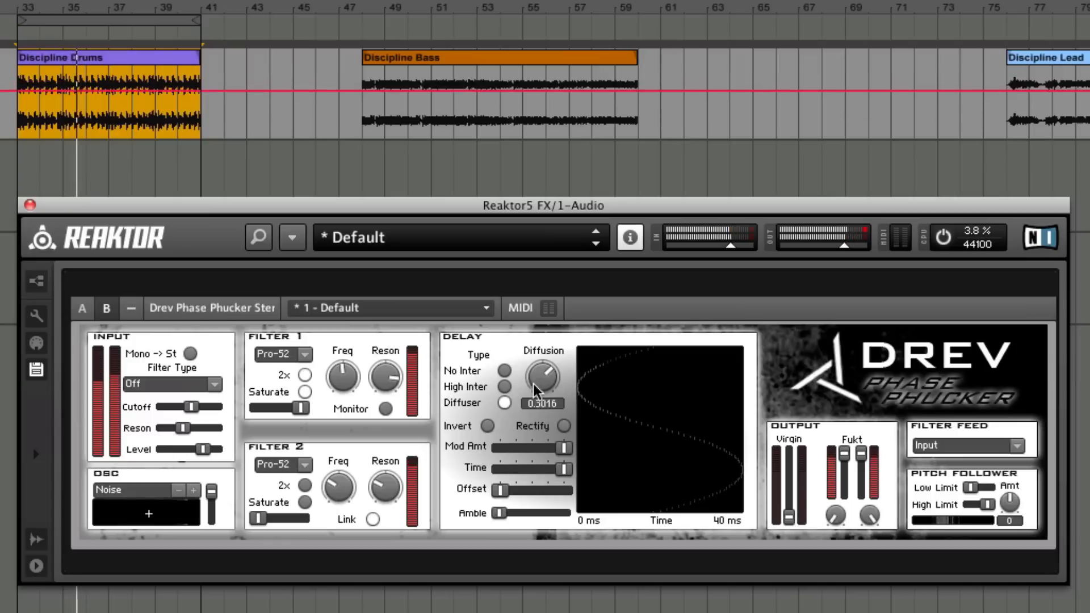
click(504, 386)
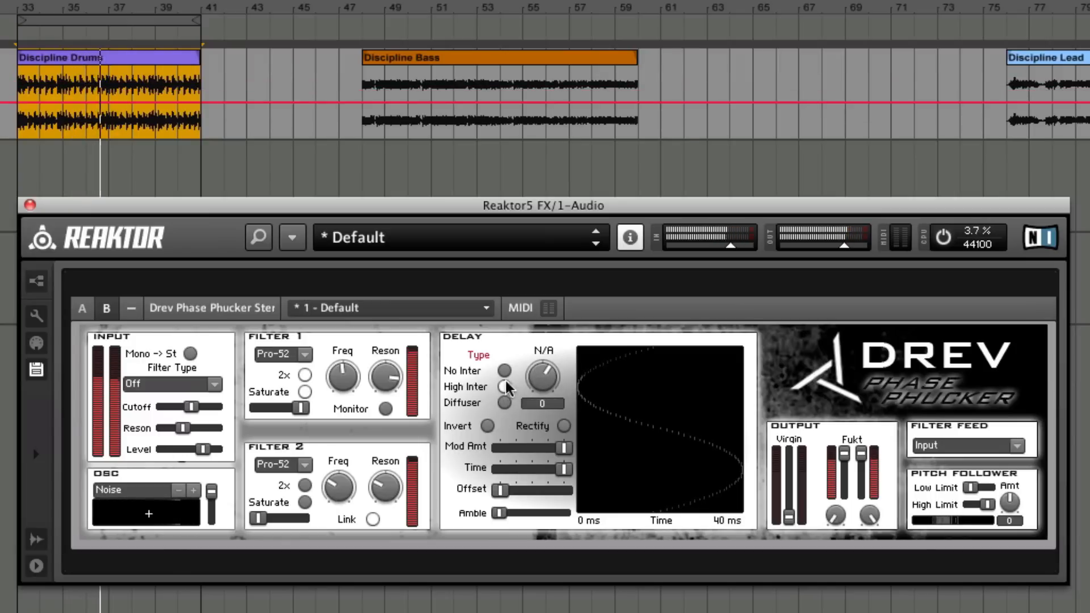
click(505, 372)
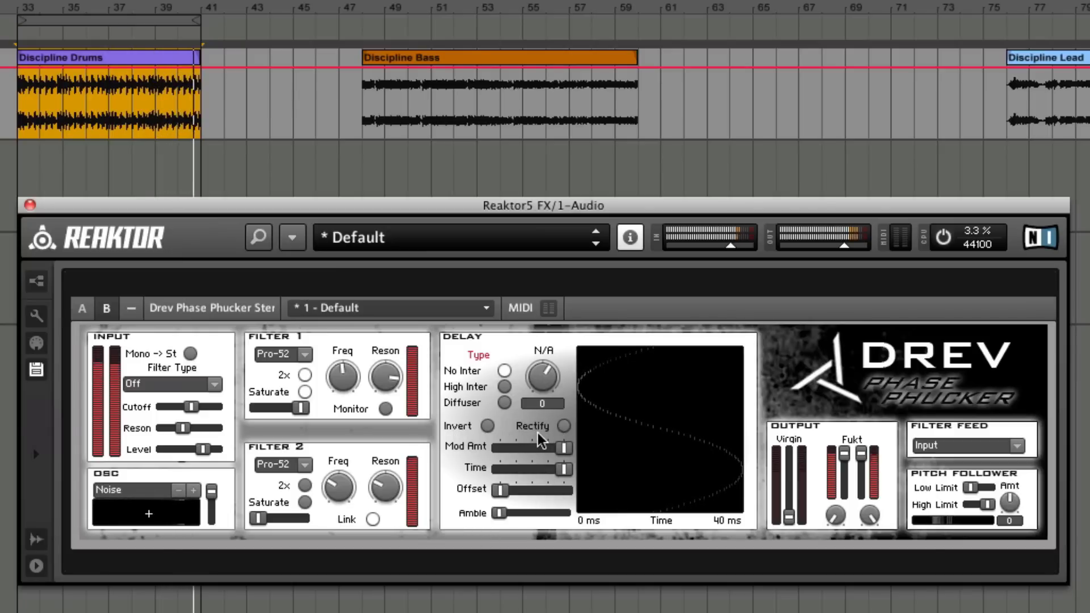
Step: Enable Rectify and Invert for the delay modulation
click(564, 426)
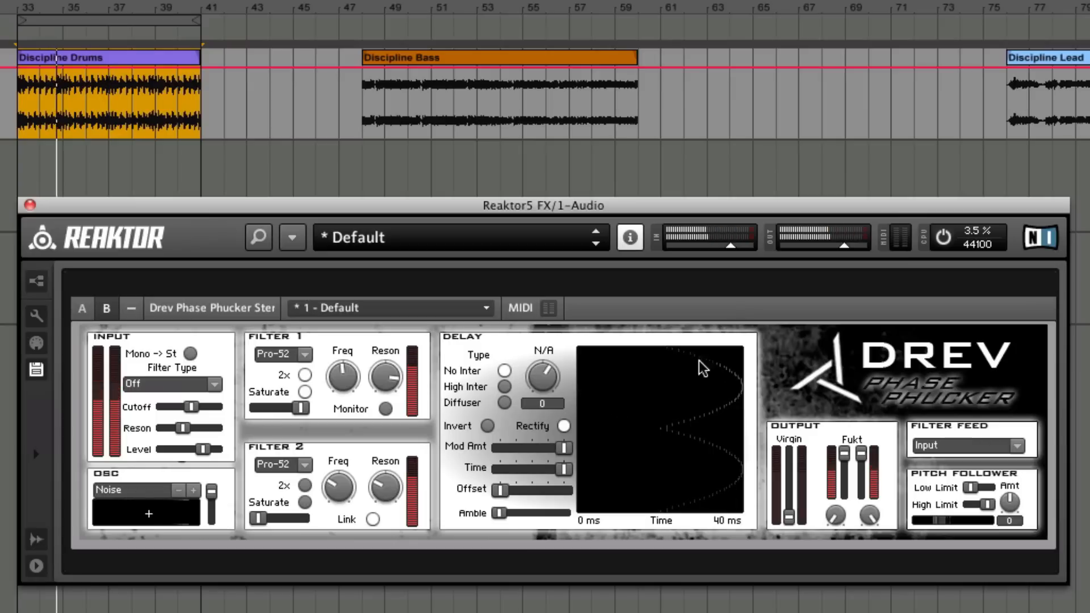
click(486, 425)
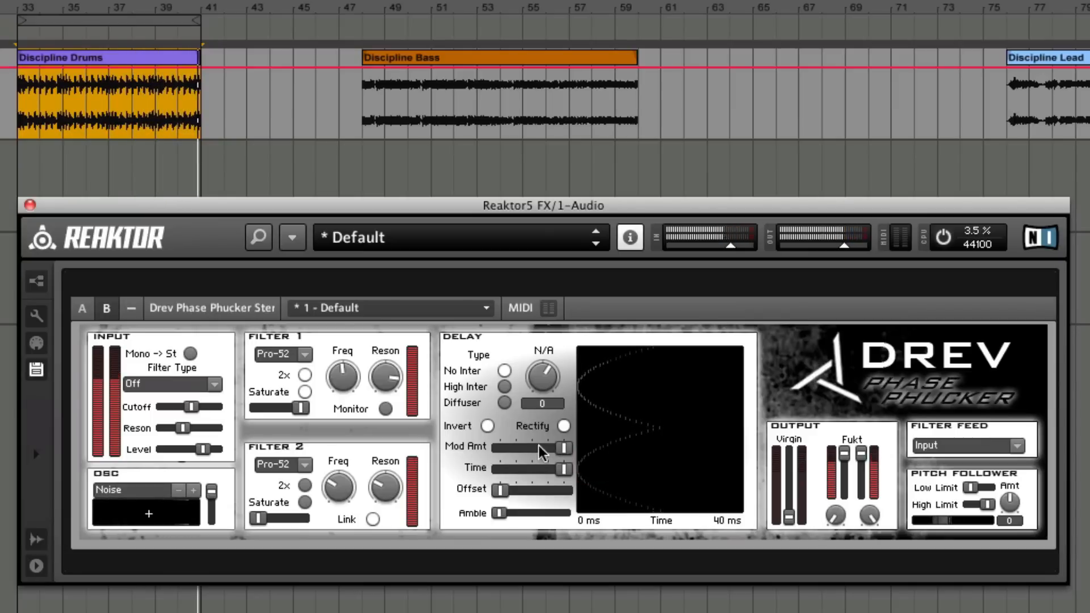
Step: Sweep the delay's Mod Amt down to minimum and back up to maximum
click(565, 447)
drag(554, 447, 433, 445)
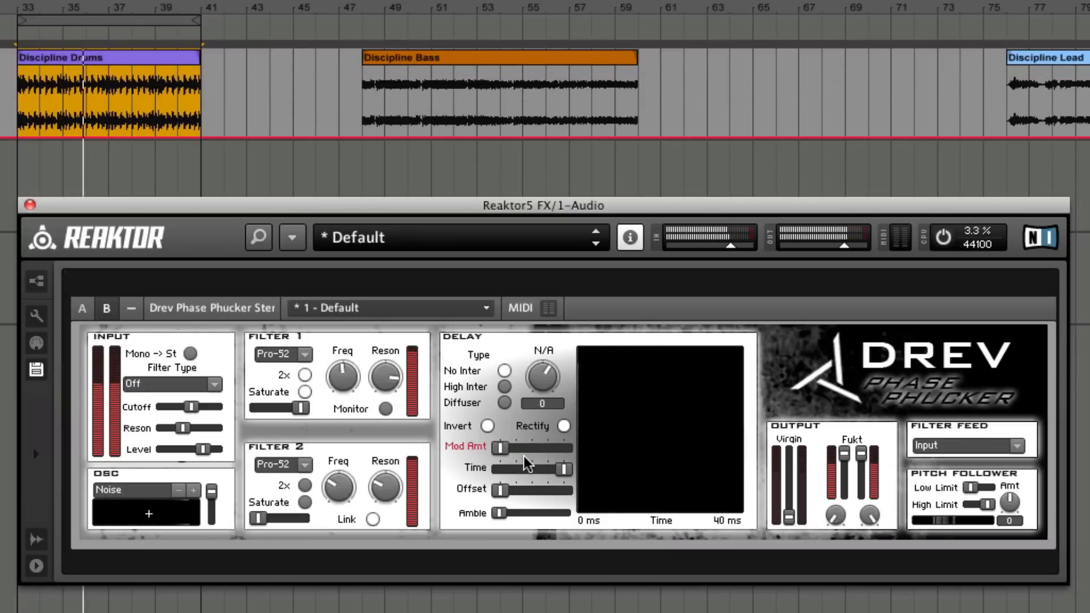
drag(500, 449, 635, 444)
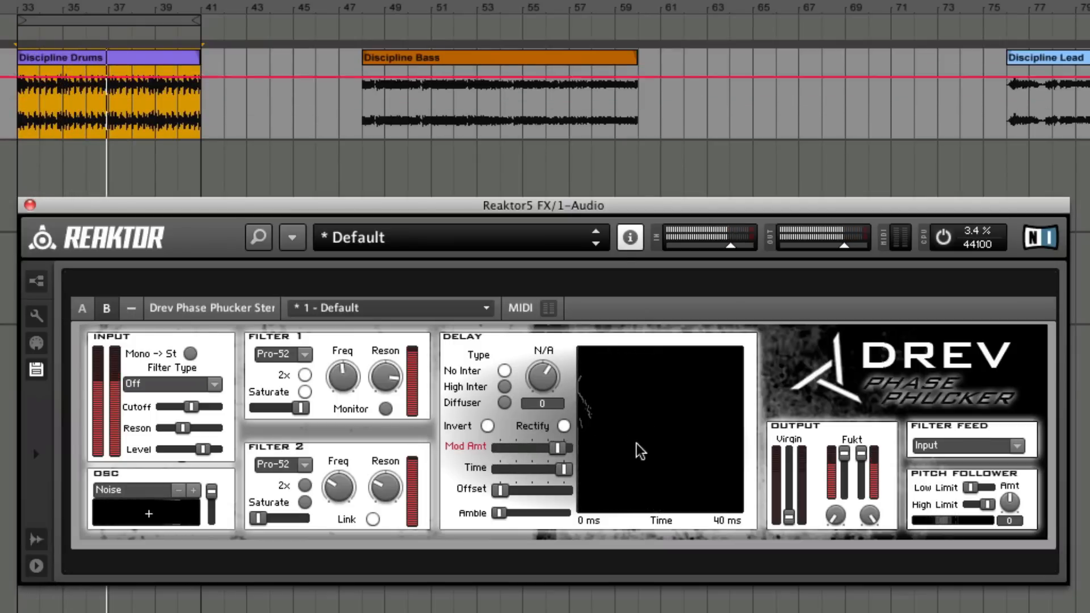
Step: Lower the delay Time to about the middle of its range, comparing the modulation with Rectify off and on
click(560, 467)
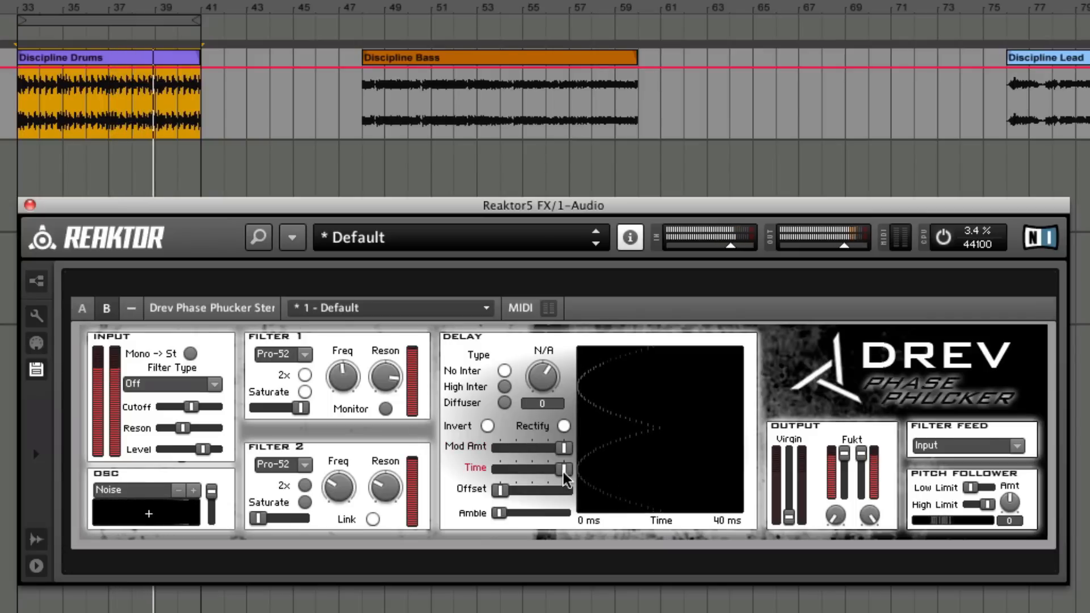
drag(564, 472, 519, 470)
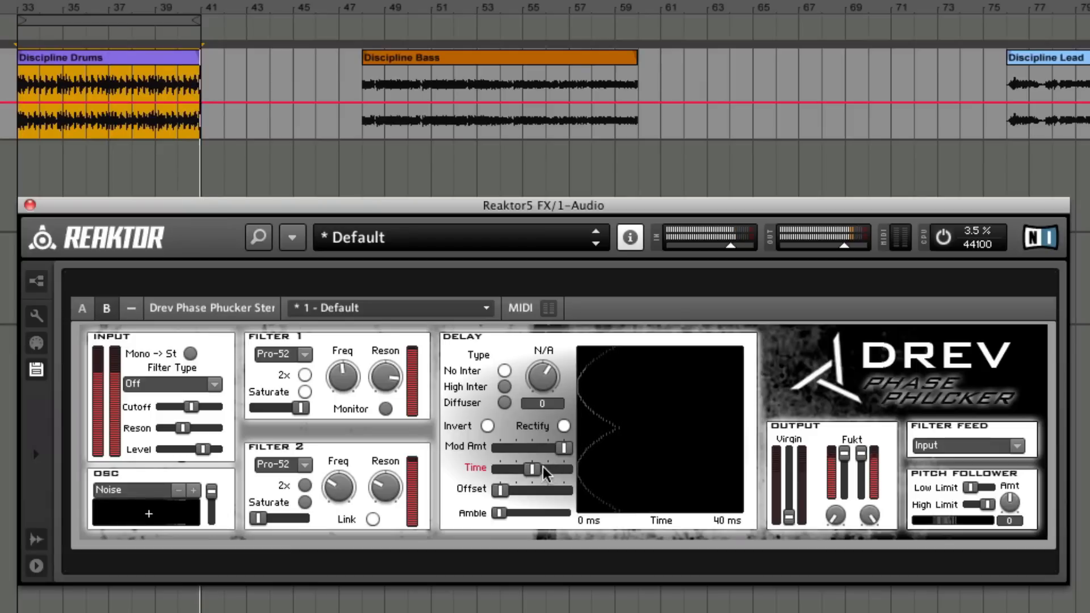
click(566, 427)
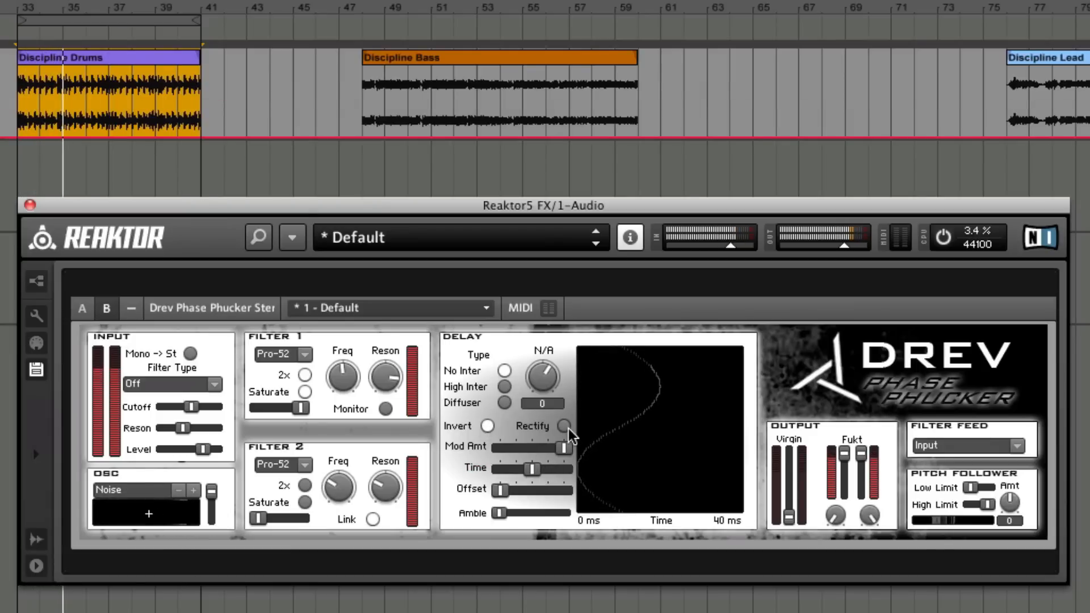
click(566, 426)
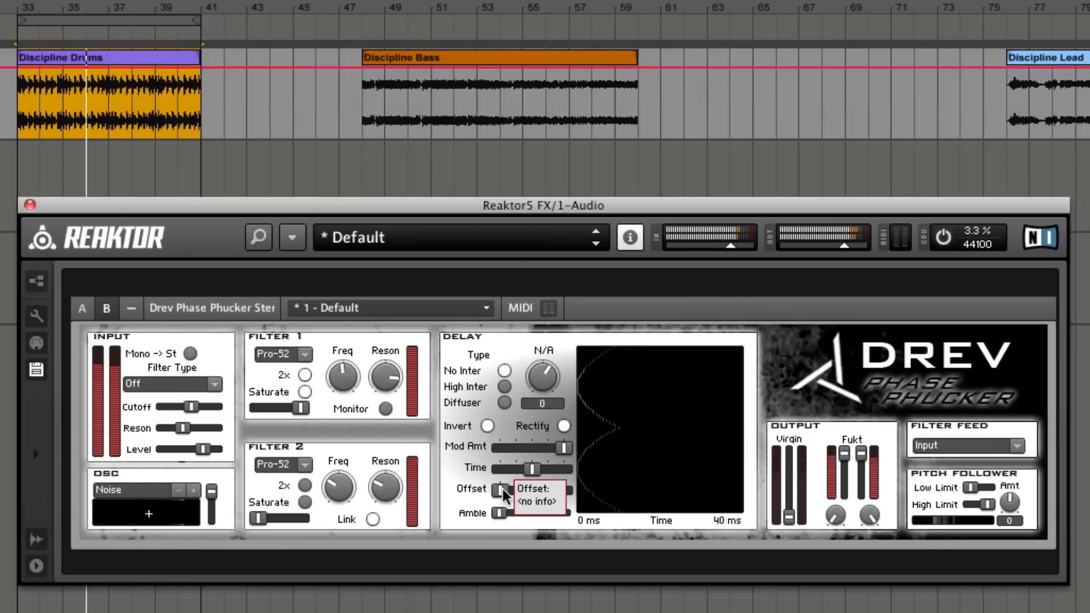
Step: Raise the delay Offset to maximum, bring Amble up to about halfway and sweep it back down toward minimum
drag(500, 488, 640, 489)
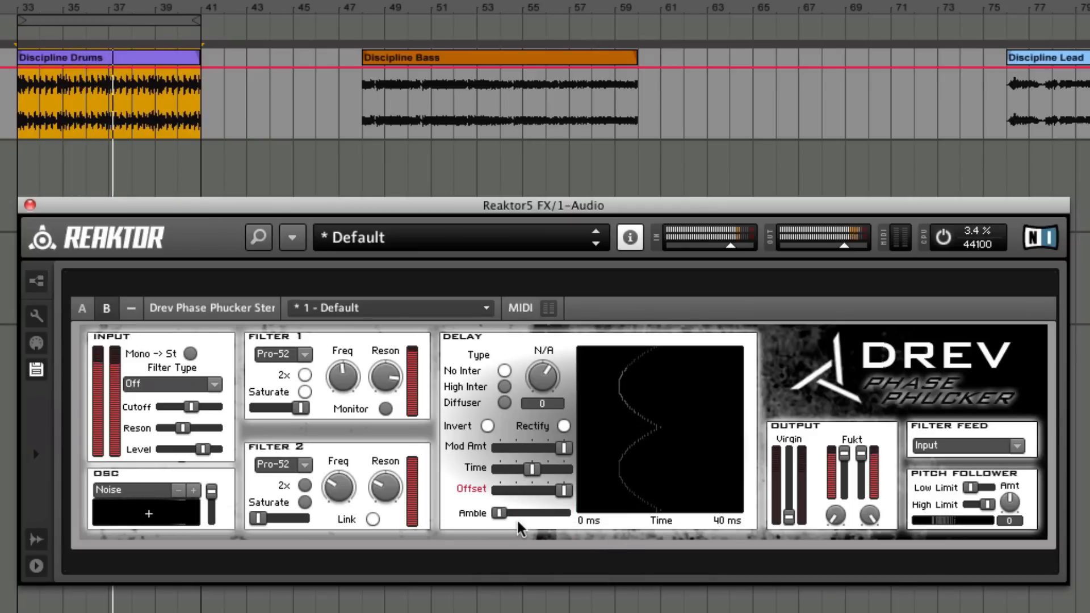
drag(499, 511, 539, 507)
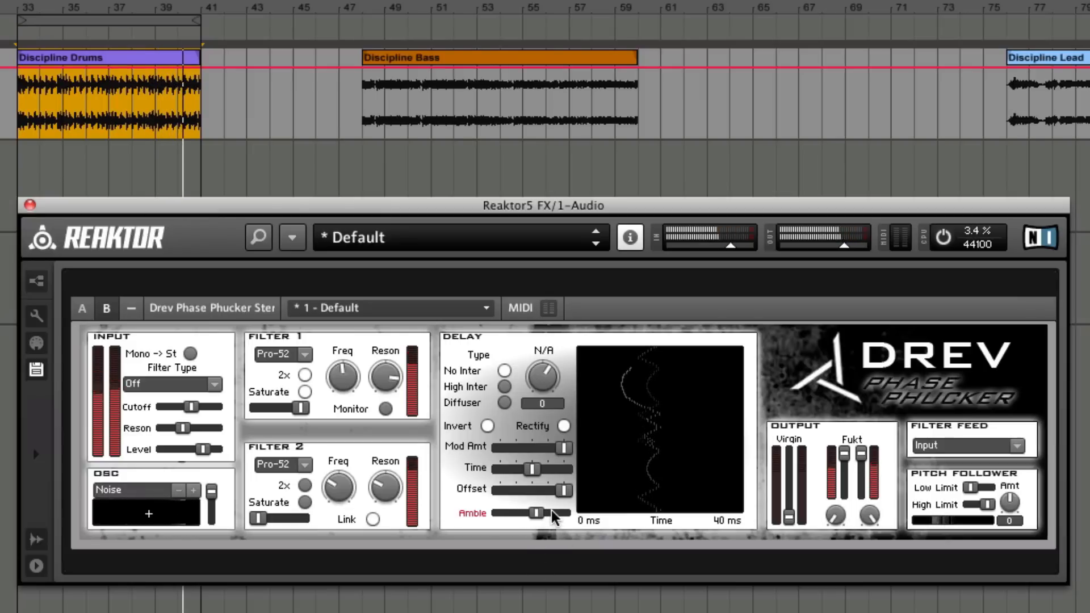
drag(550, 510, 511, 512)
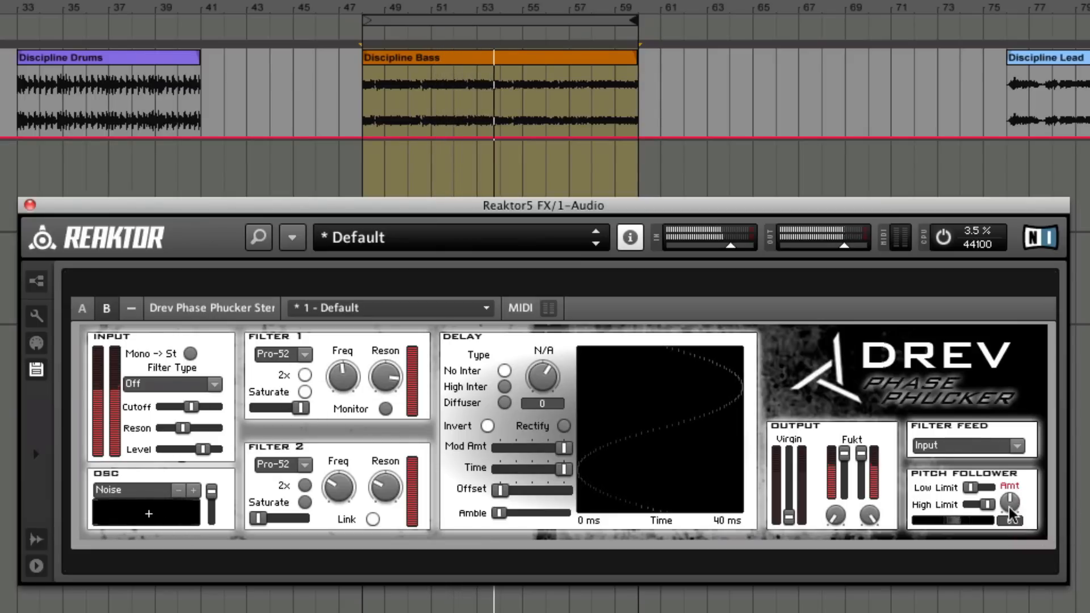
Step: Try different Pitch Follower amounts on the bass loop and reset Amt to 0
drag(1008, 507, 1006, 479)
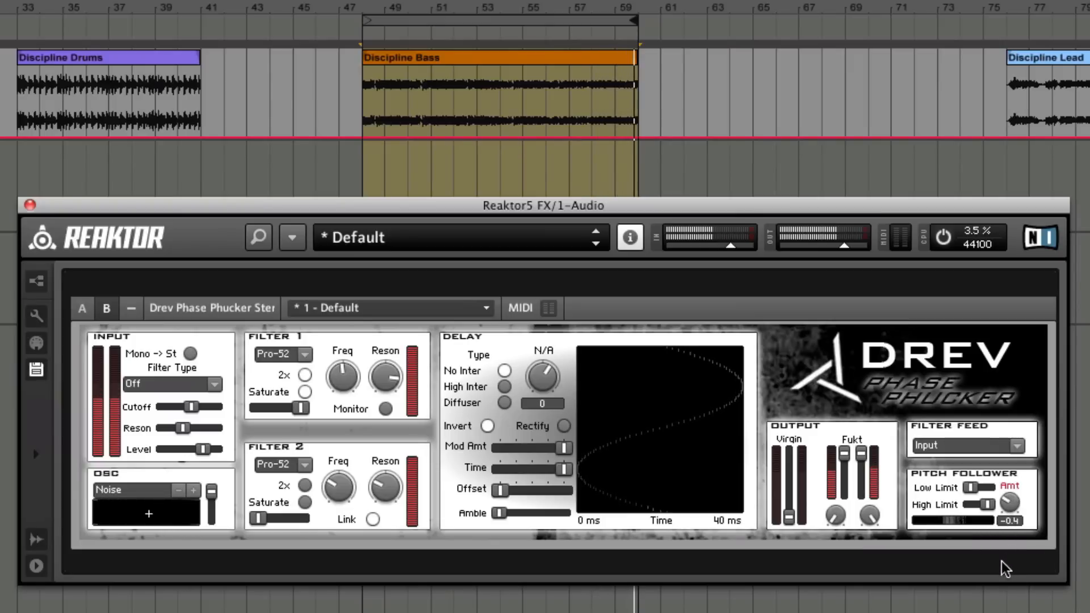
super+click(1014, 490)
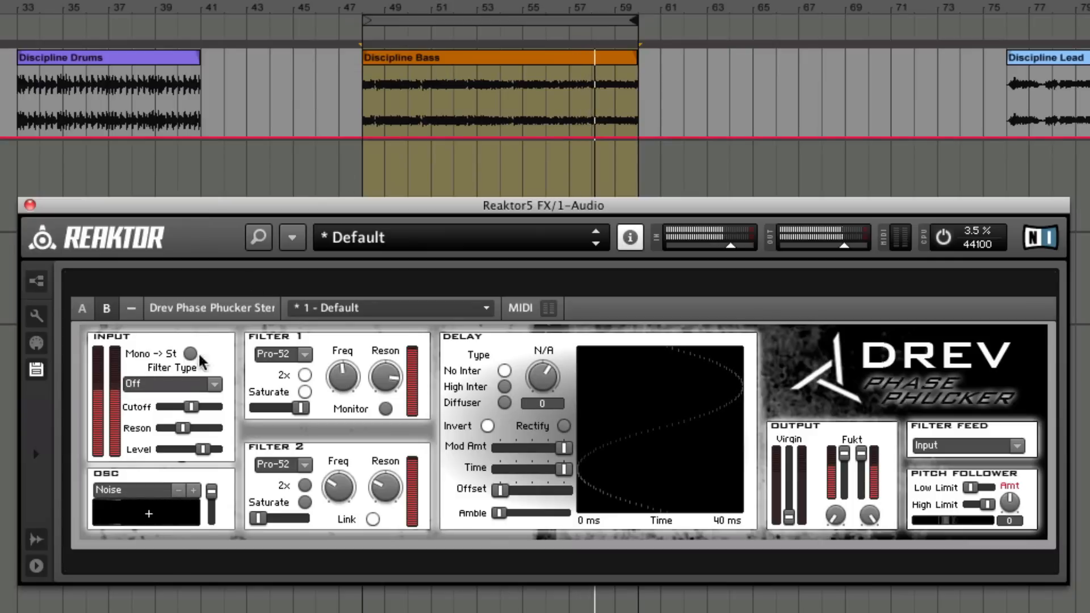
Step: Set the filter feed to Oscillator and step the oscillator waveform through Pulse to Parabol
click(949, 445)
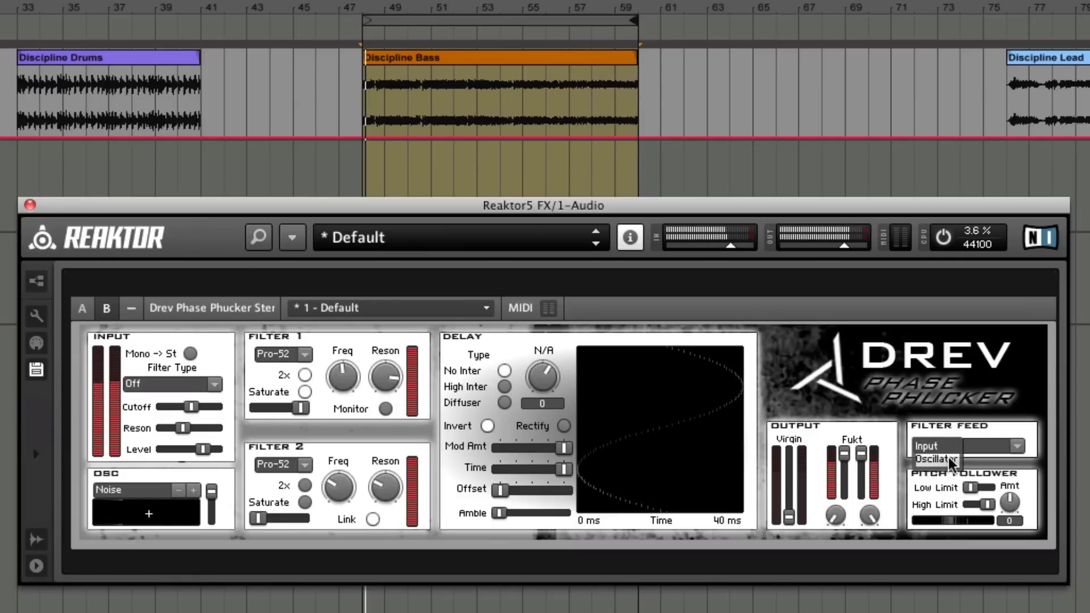
click(948, 458)
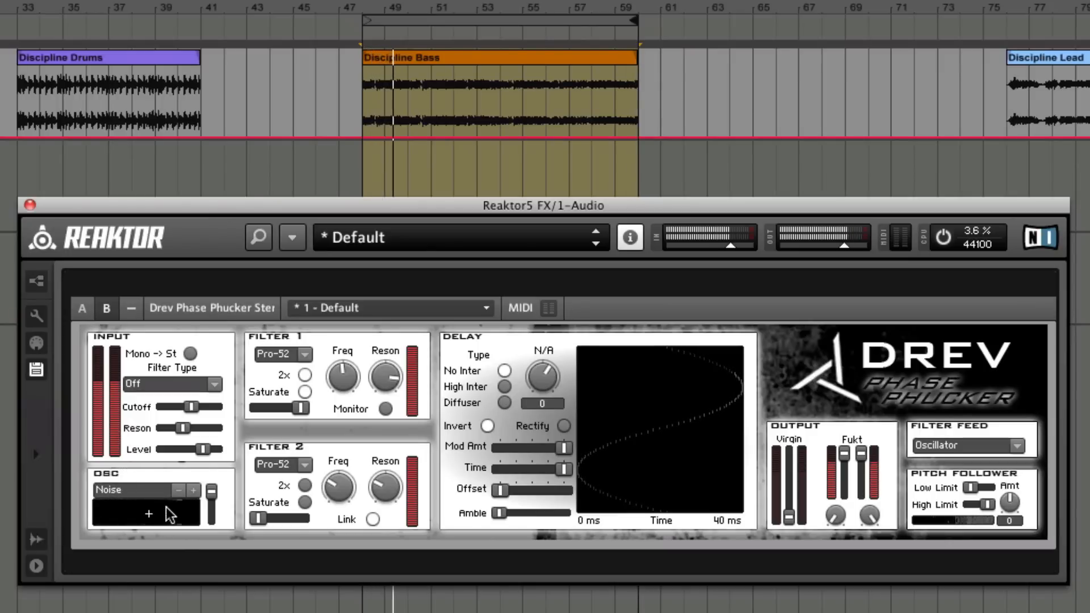
drag(214, 489, 164, 473)
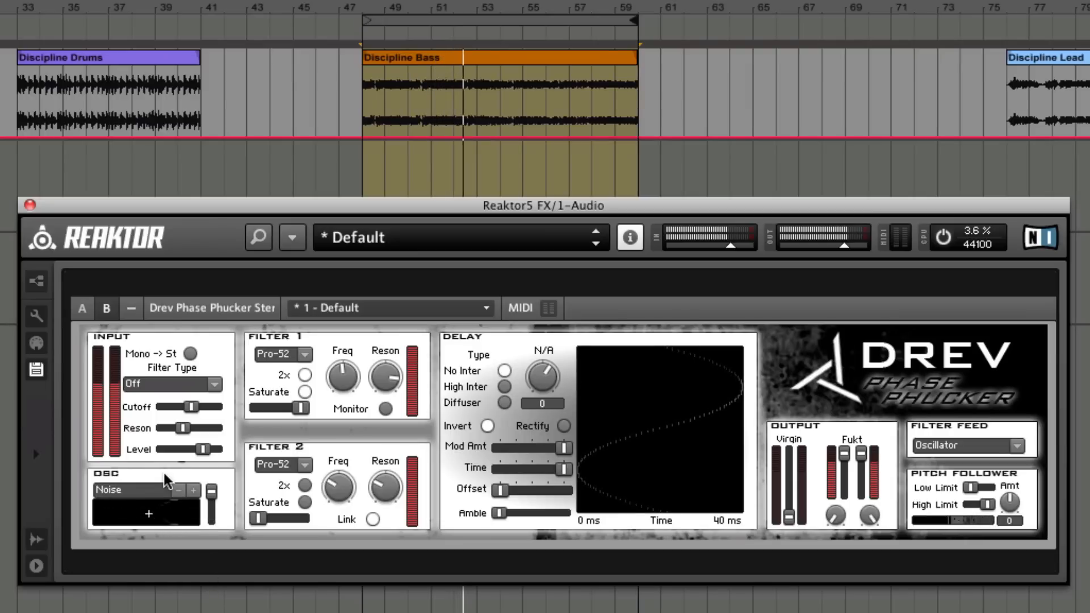
click(179, 489)
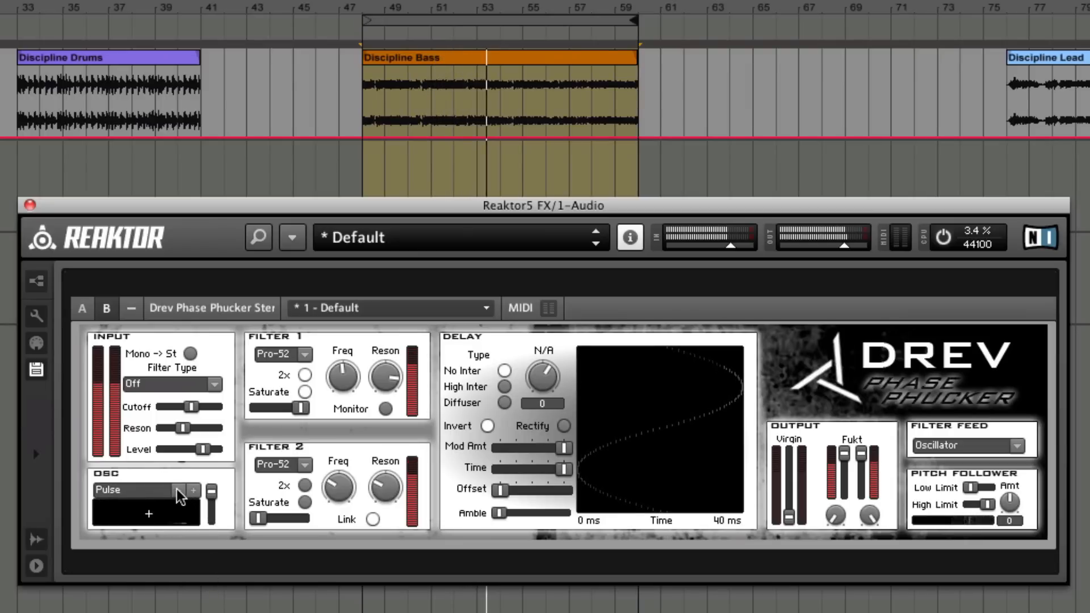
click(180, 492)
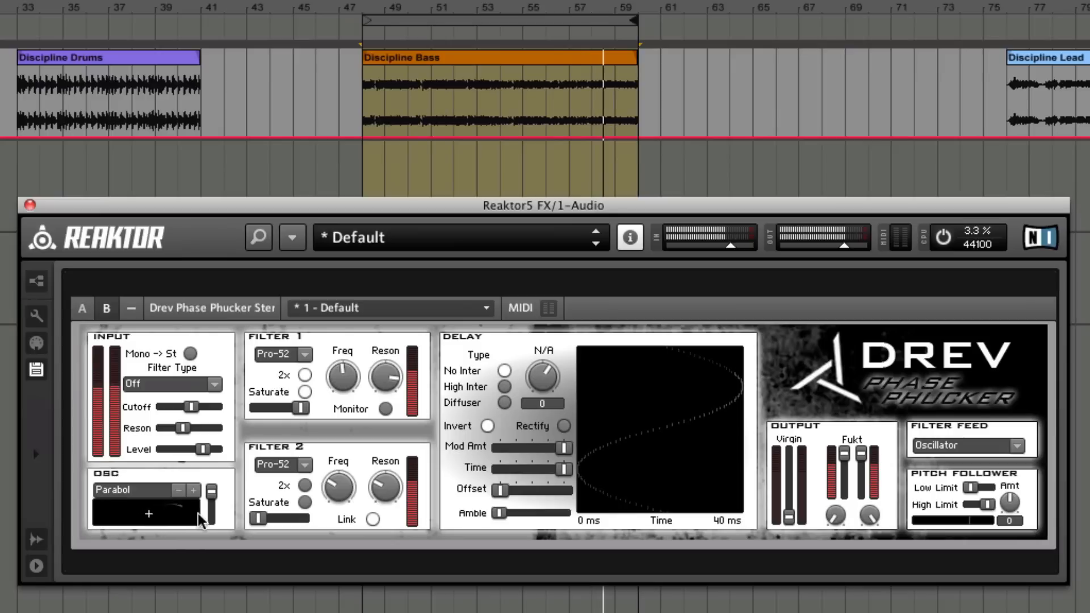
Step: Lower the Parabol oscillator's XY point to the pad's bottom edge, switch to Pulse and move the point to the pad's right edge
mouse_move(176, 512)
mouse_down()
mouse_move(111, 514)
mouse_move(179, 515)
mouse_move(146, 518)
mouse_move(148, 506)
mouse_move(146, 521)
mouse_up()
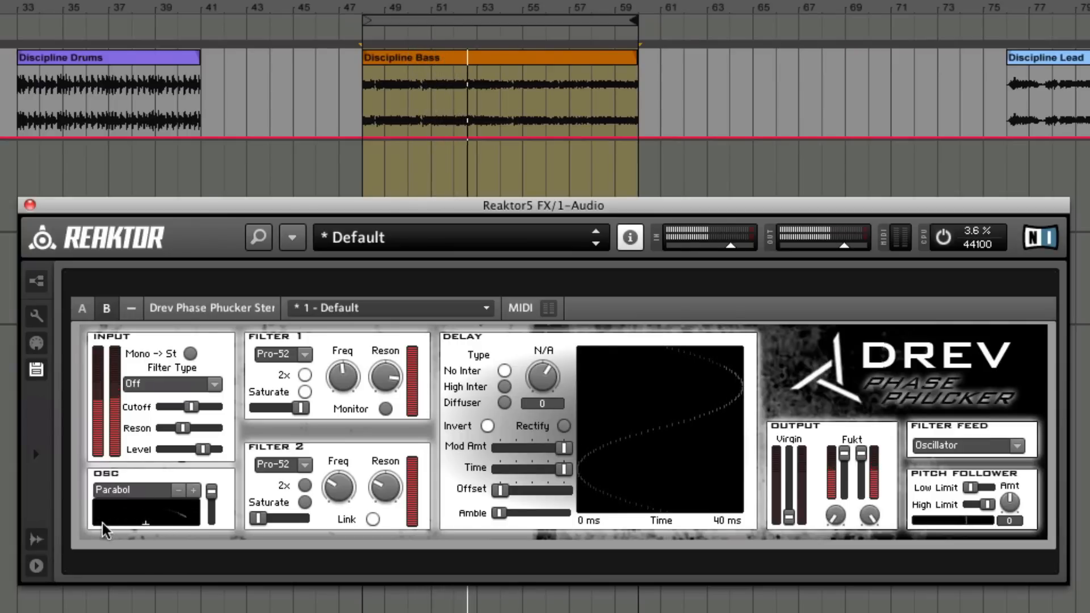
click(190, 491)
mouse_move(145, 515)
mouse_down()
mouse_move(176, 508)
mouse_move(147, 512)
mouse_up()
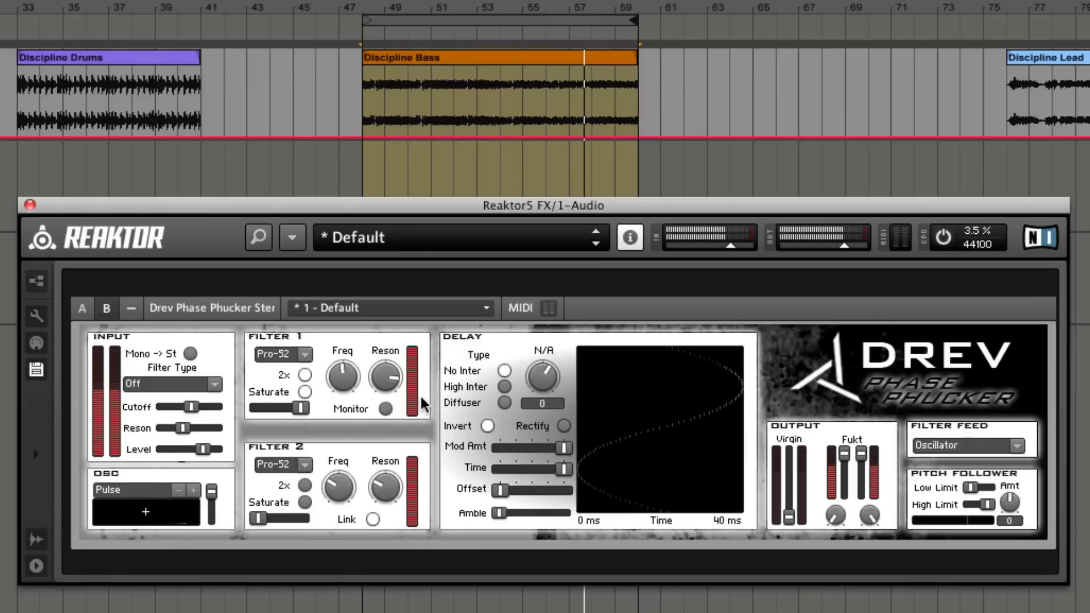
drag(141, 515, 206, 510)
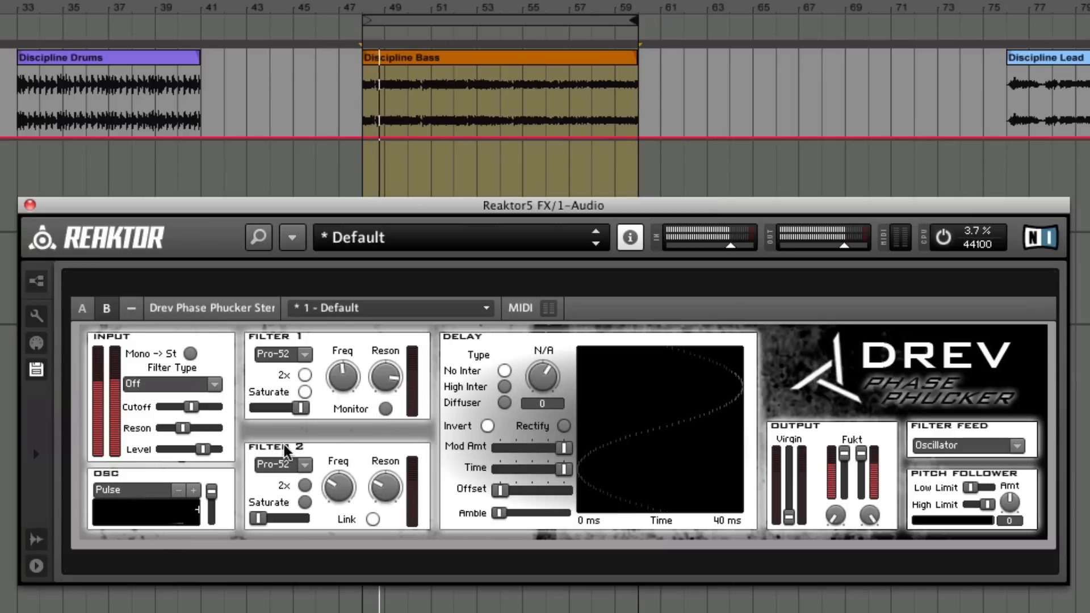
Step: Turn on Filter 1's Monitor and move the Pulse oscillator's XY point into the left part of its pad
click(386, 409)
drag(185, 509, 145, 517)
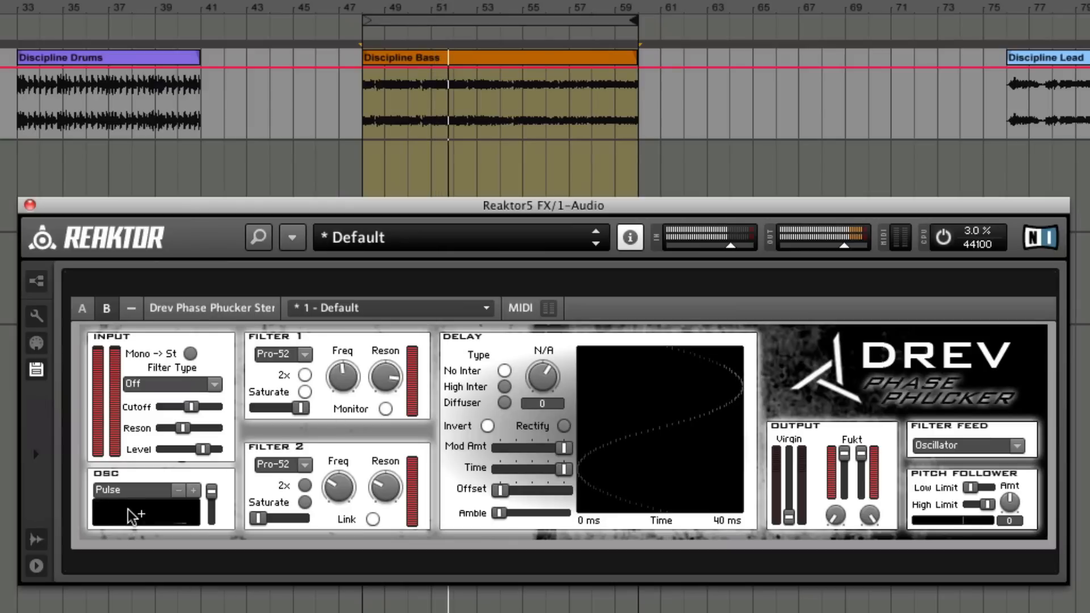
drag(128, 514, 118, 511)
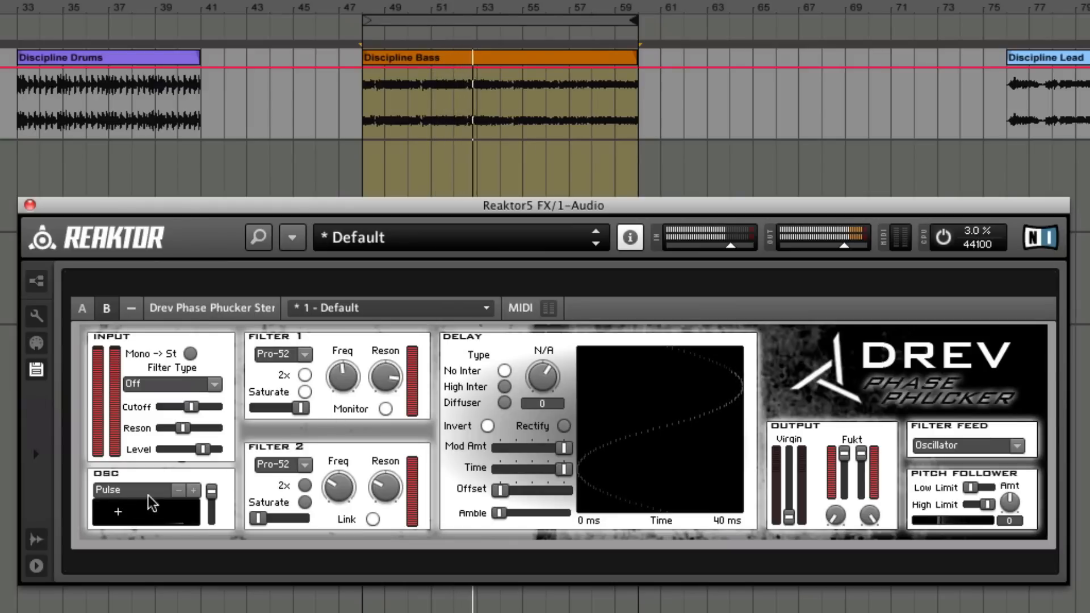
Step: Switch the oscillator to Parabol, audition its XY position with Monitor, turn Monitor off and place the point near the pad's centre
click(176, 489)
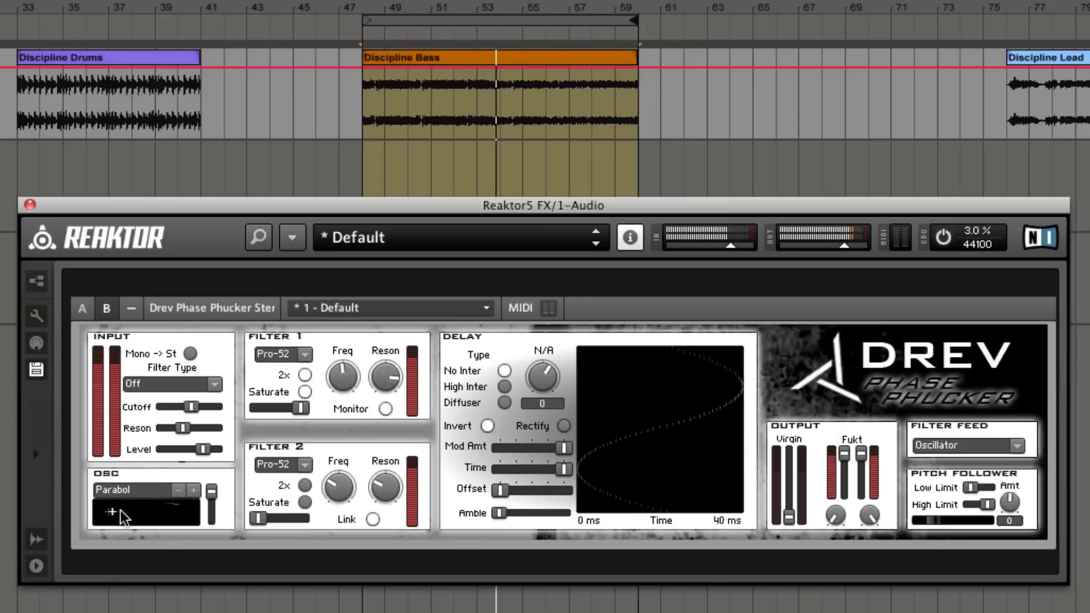
mouse_move(120, 511)
mouse_down()
mouse_move(135, 512)
mouse_move(126, 511)
mouse_up()
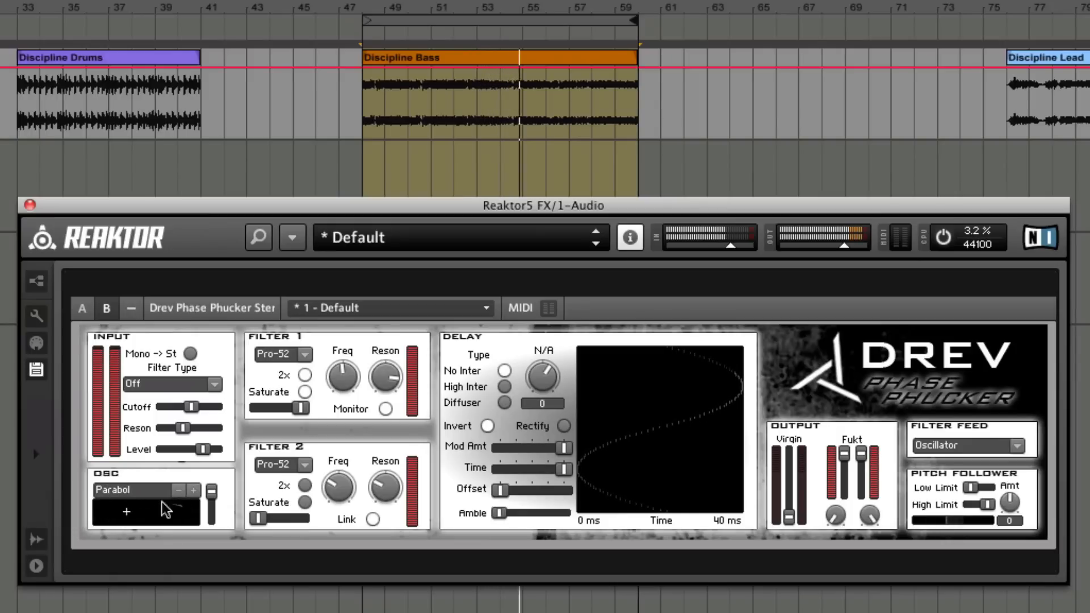
click(383, 410)
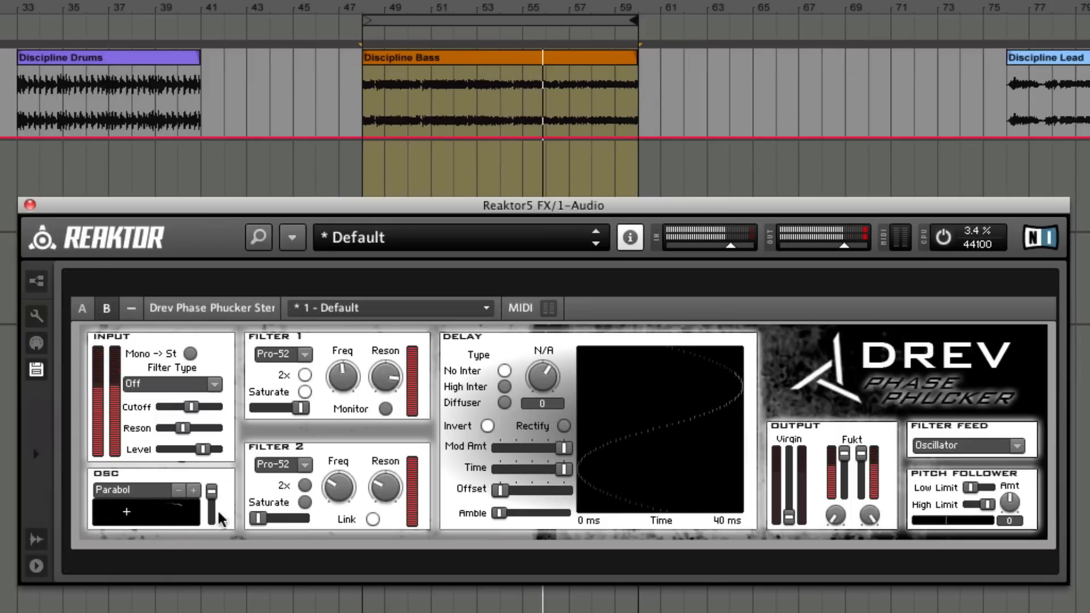
click(151, 514)
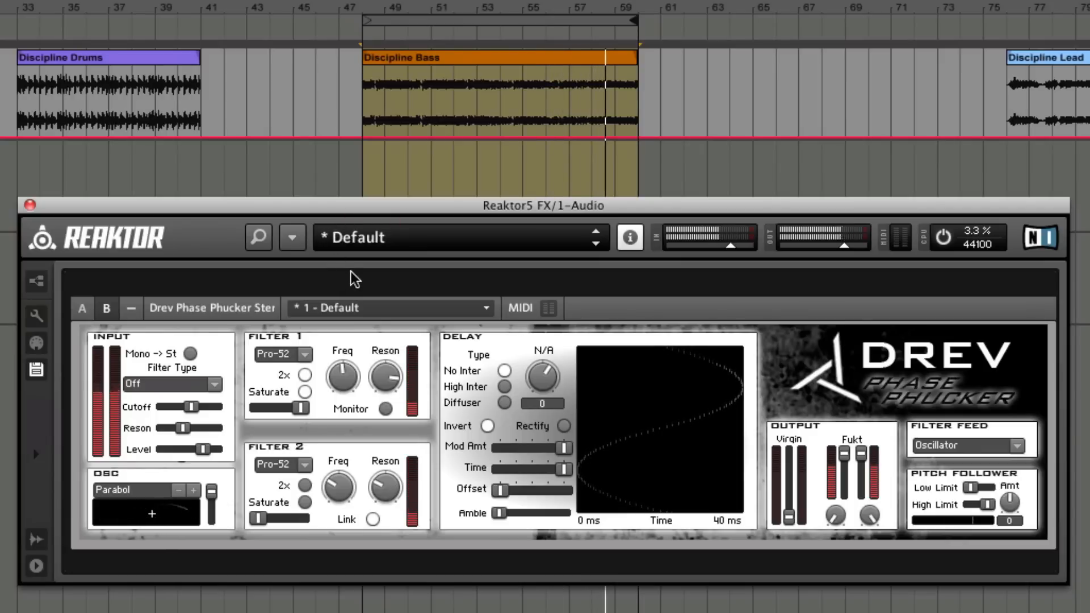
Step: Open the snapshot list and audition Logic: Alien Bass, Extreme Distortion, Kick Drum Drone, Lead Sound and Resonant Fuzz
click(258, 237)
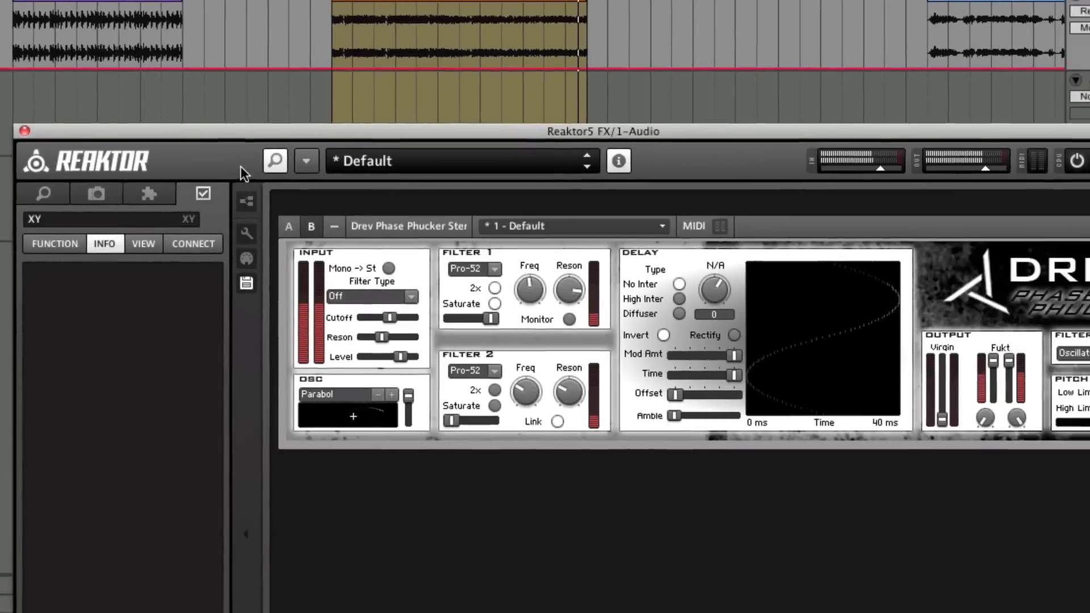
click(96, 194)
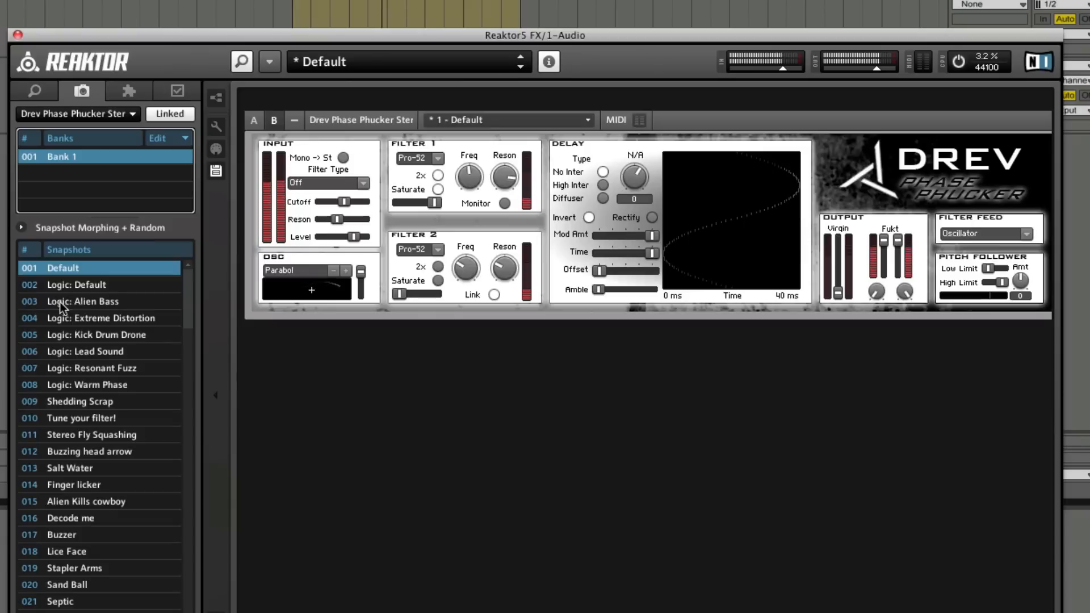
click(80, 302)
click(85, 322)
click(91, 335)
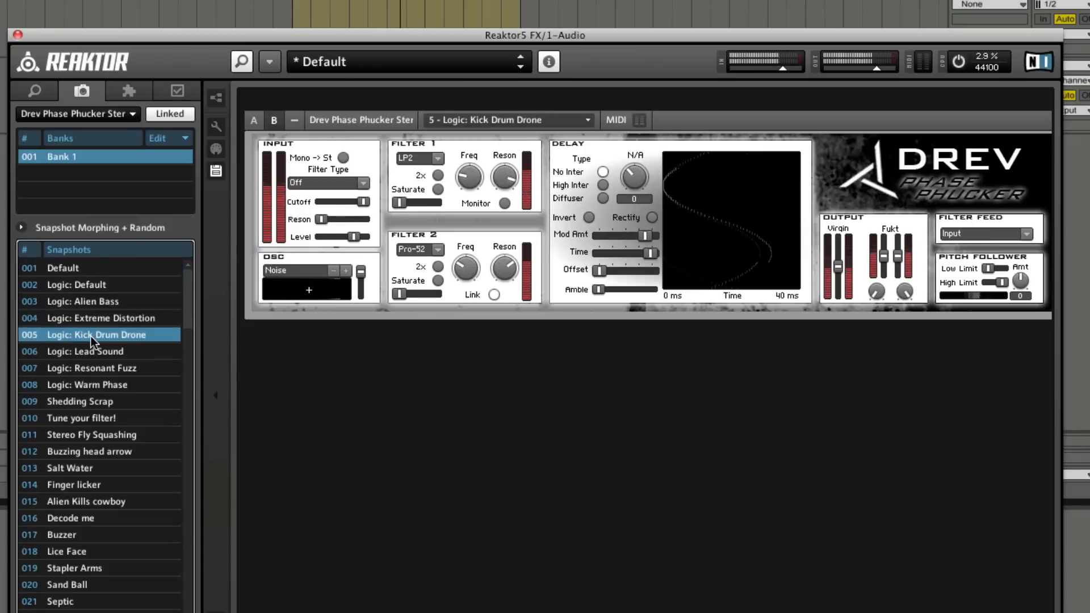
click(88, 346)
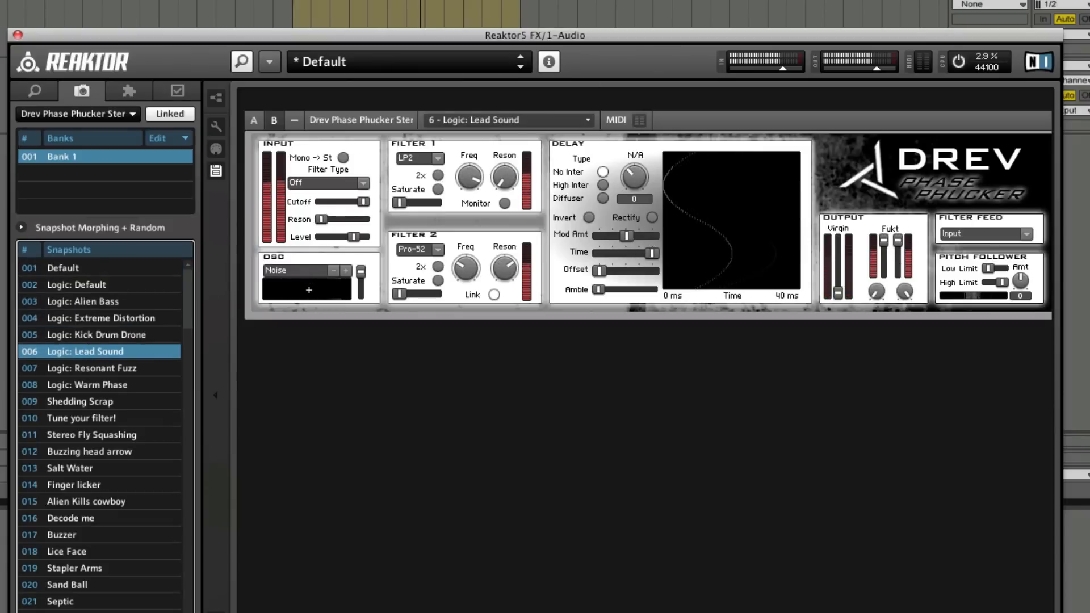
click(96, 366)
Step: Audition Logic: Extreme Distortion, Logic: Alien Bass and the Default snapshot, ending on Logic: Default
click(97, 321)
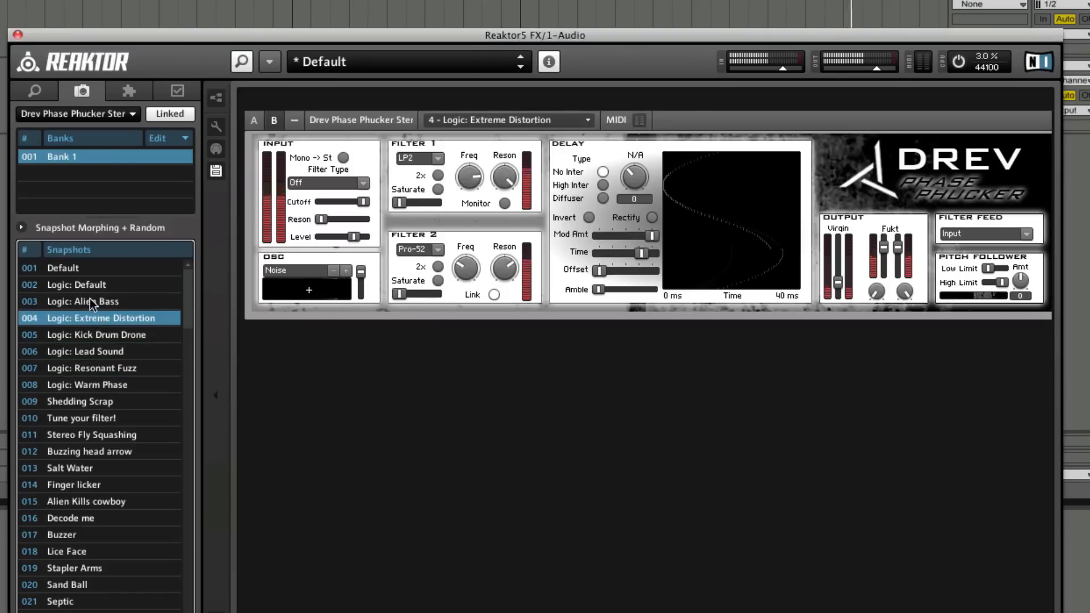
click(89, 299)
click(83, 283)
click(78, 268)
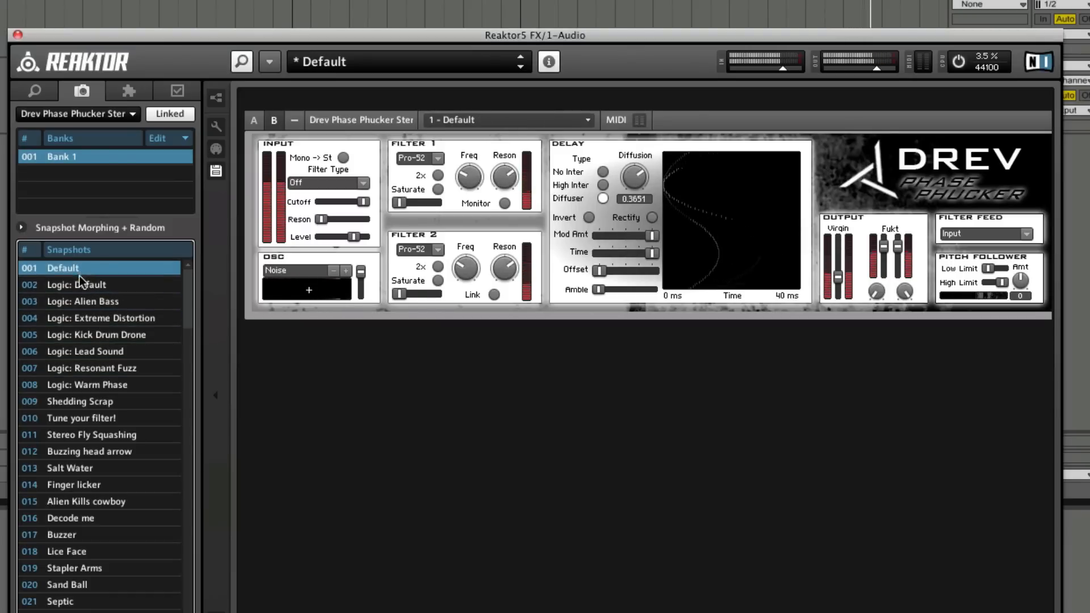
click(90, 285)
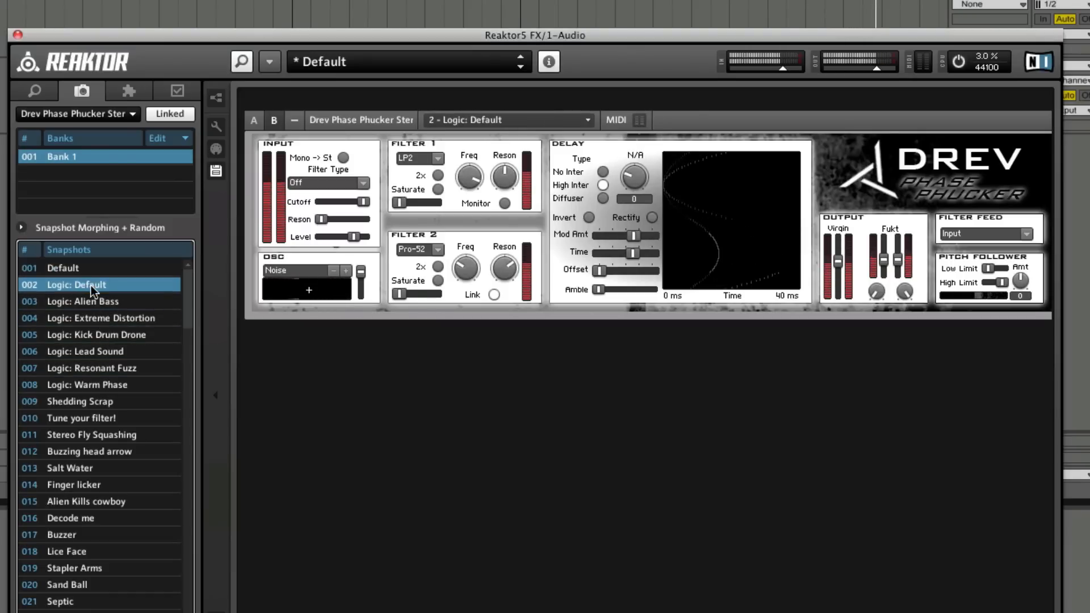
Step: Load the snapshots Tune your filter! and Finger licker, and raise Finger licker's Fukt output level
click(90, 420)
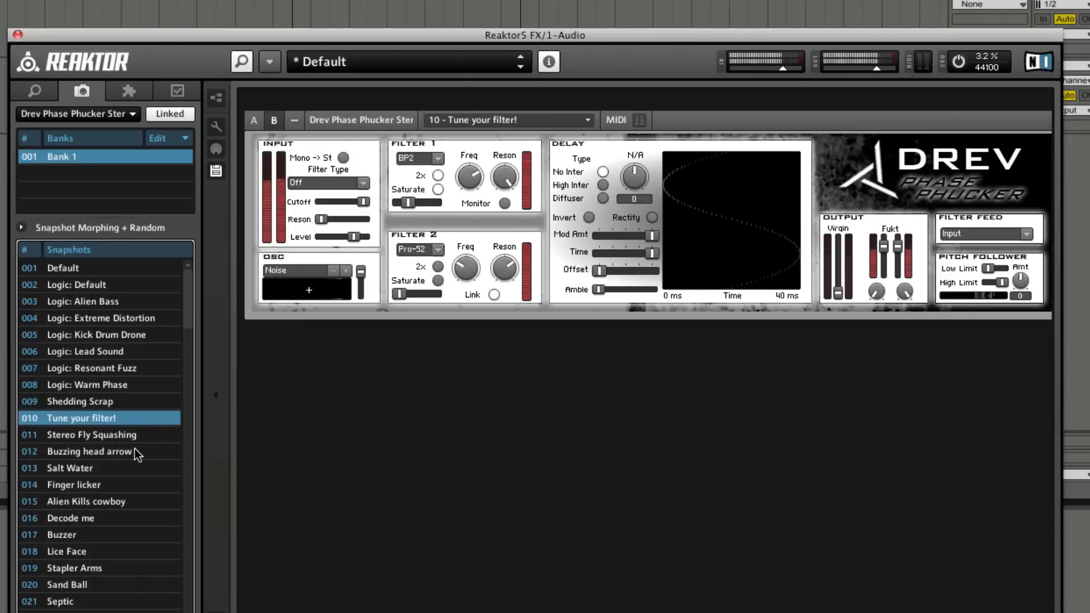
click(92, 486)
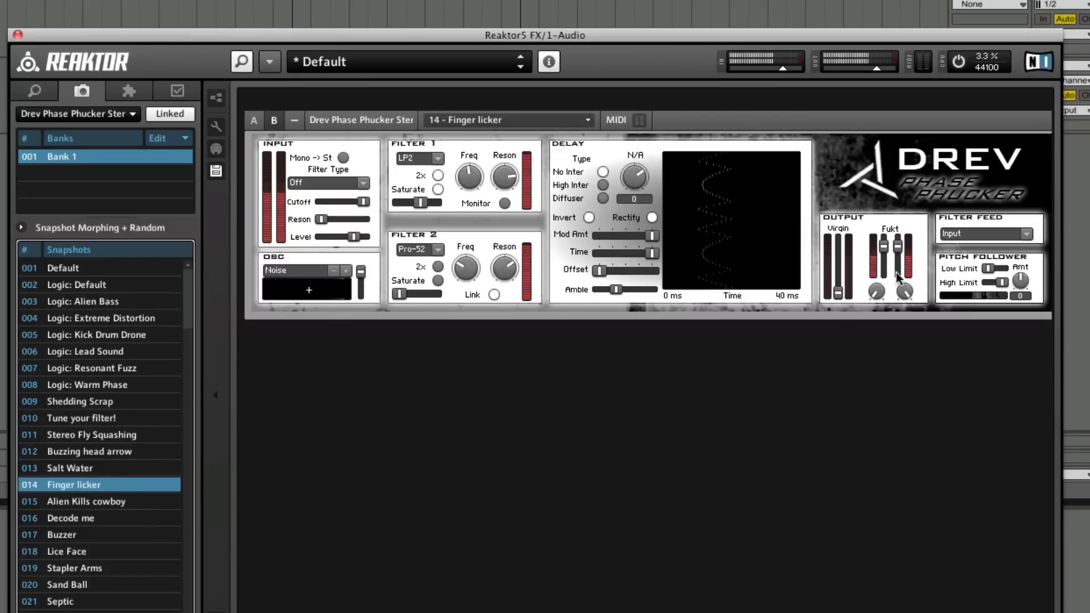
drag(884, 248, 867, 201)
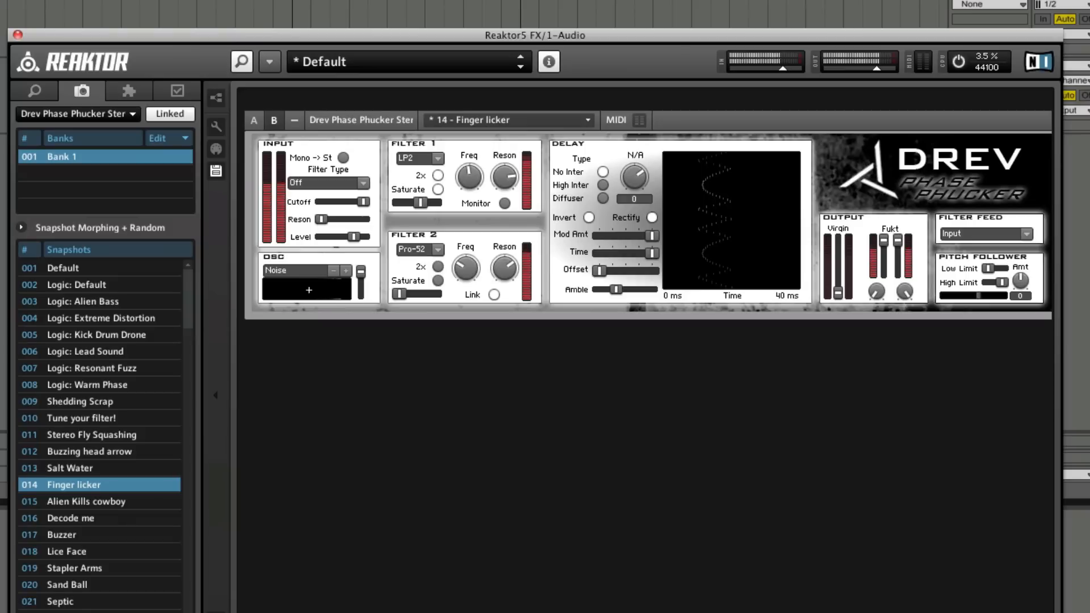
Step: Audition the Decode me snapshot and load Alien Kills cowboy
click(78, 519)
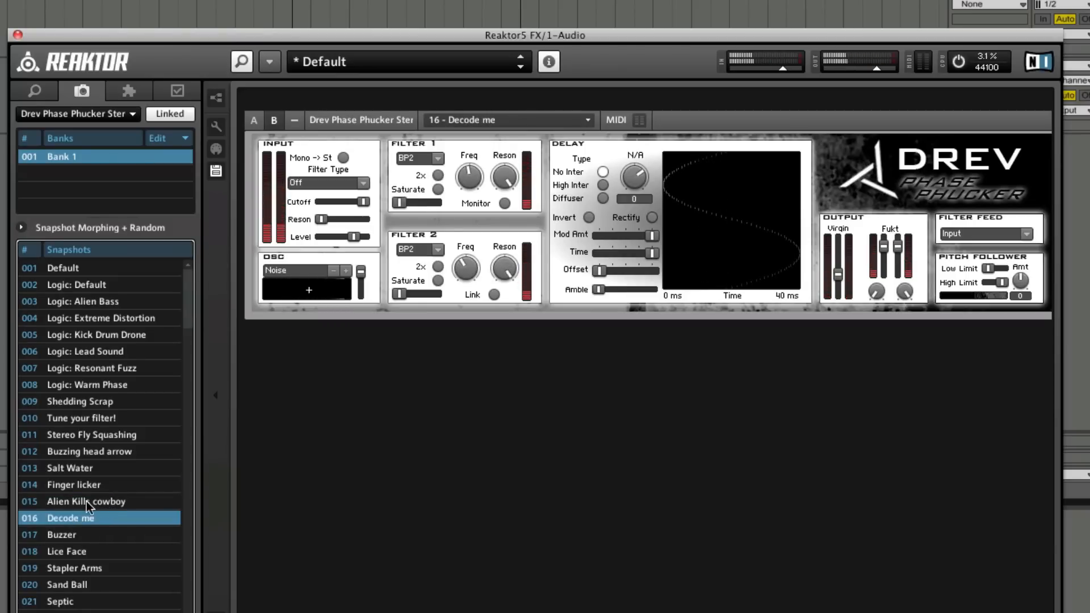
click(80, 499)
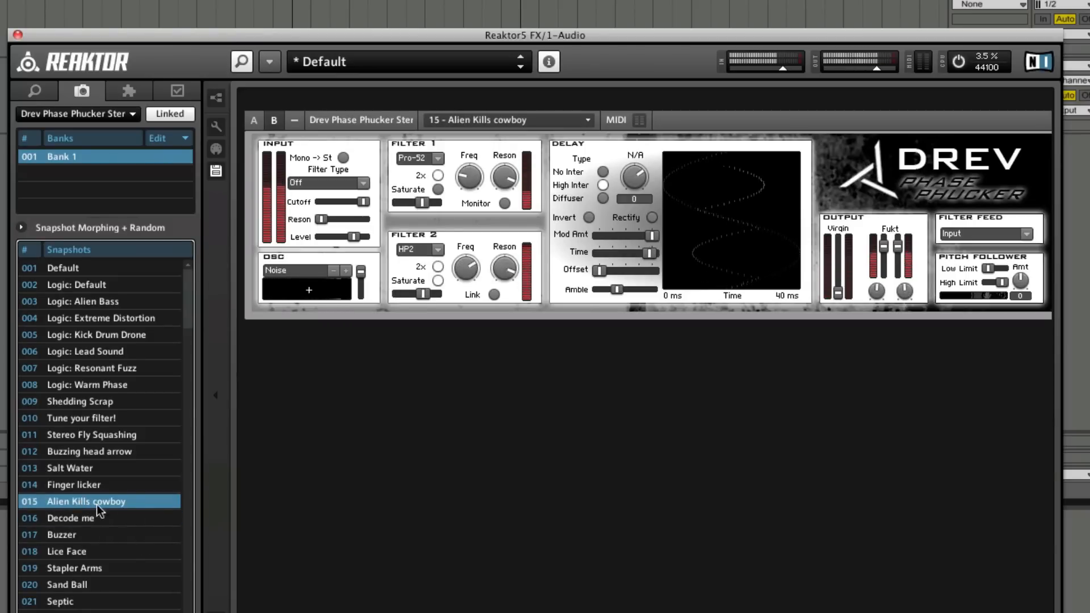